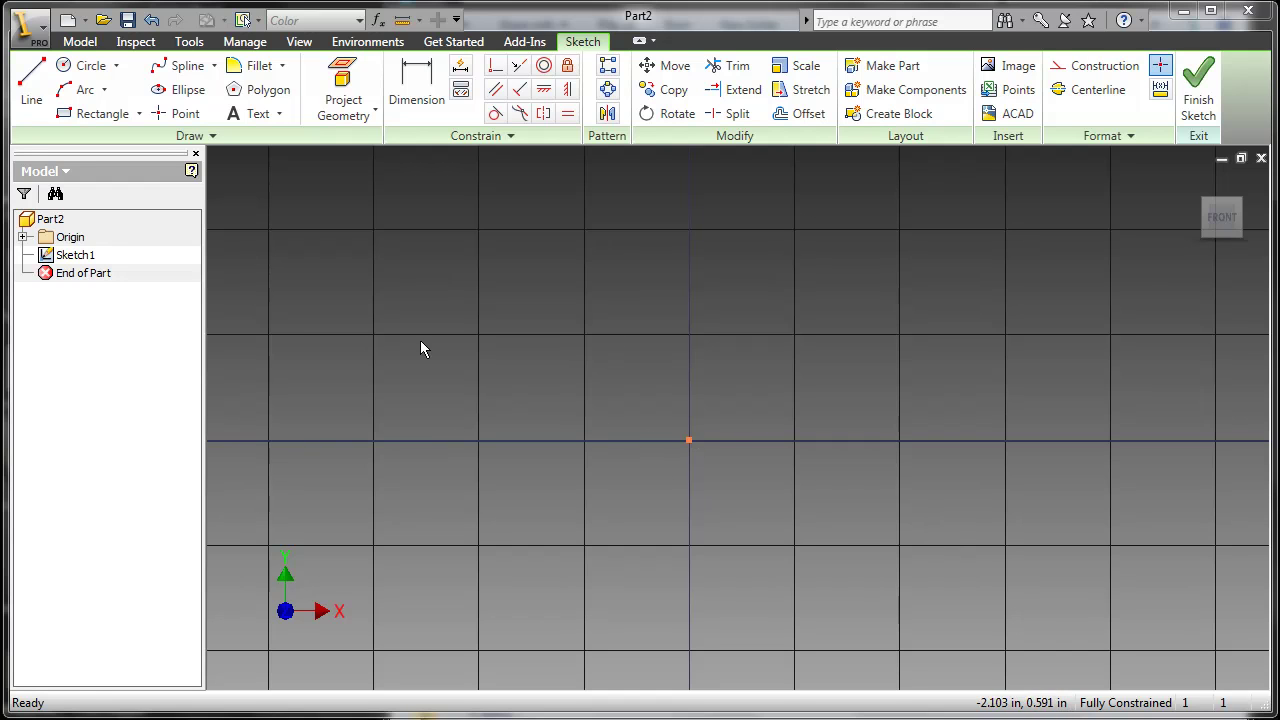
Start a line with its first point at X 0.500 in, Y 0.500 in.
click(31, 82)
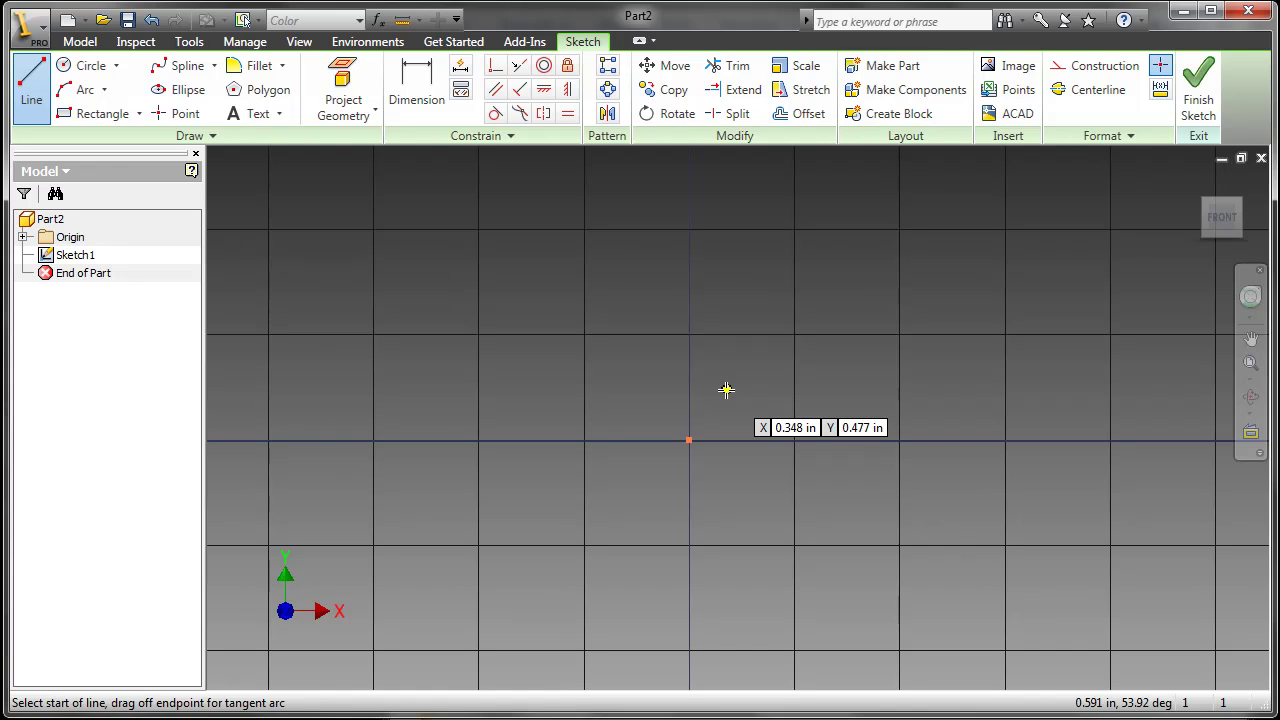
text(11111)
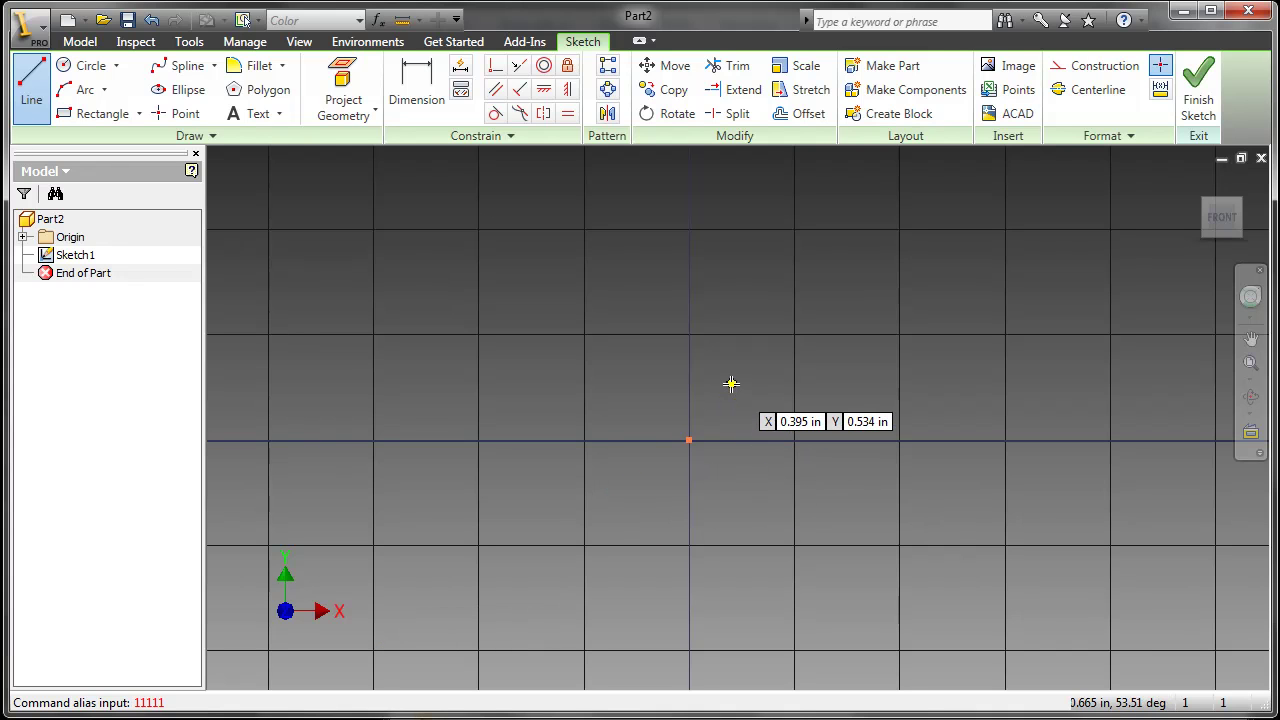
key(Tab)
text(.)
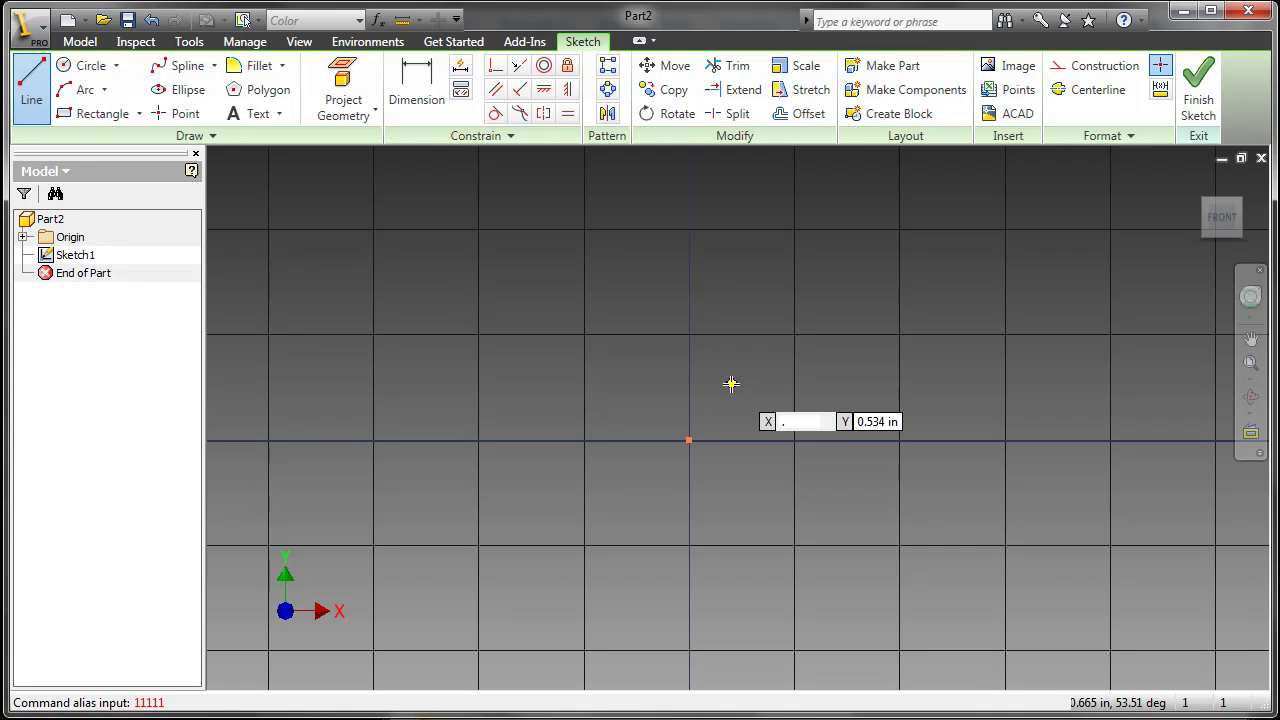
text(5)
key(Tab)
text(.)
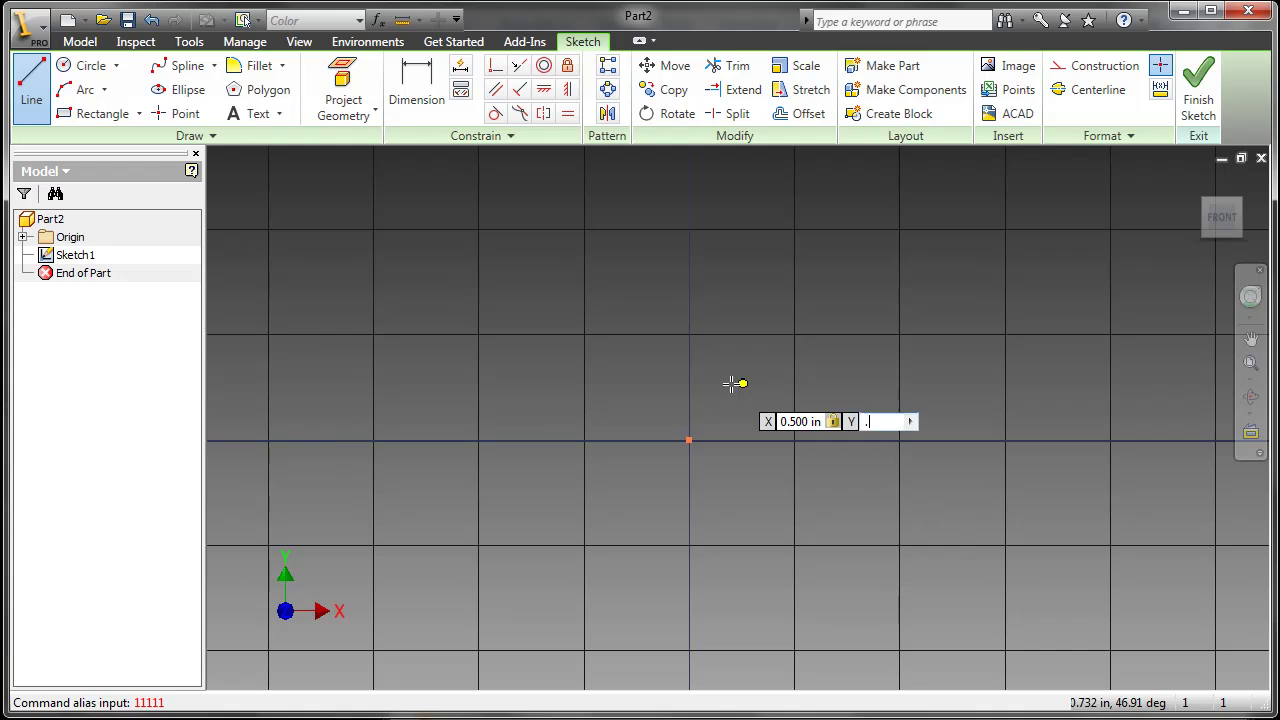
key(Return)
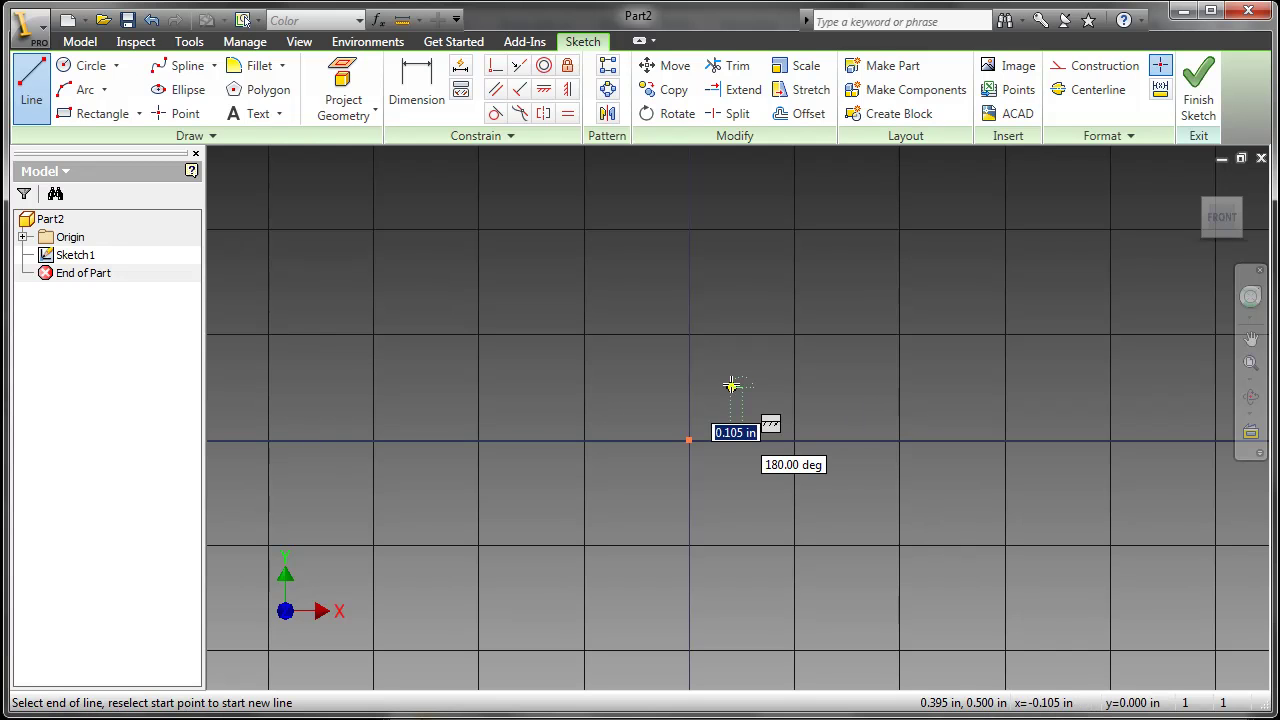
Draw a 2.000 in line rising at 45 degrees from the start point.
key(F2)
mouse_move(757, 330)
mouse_down()
mouse_move(723, 404)
mouse_move(669, 451)
mouse_move(557, 440)
mouse_up()
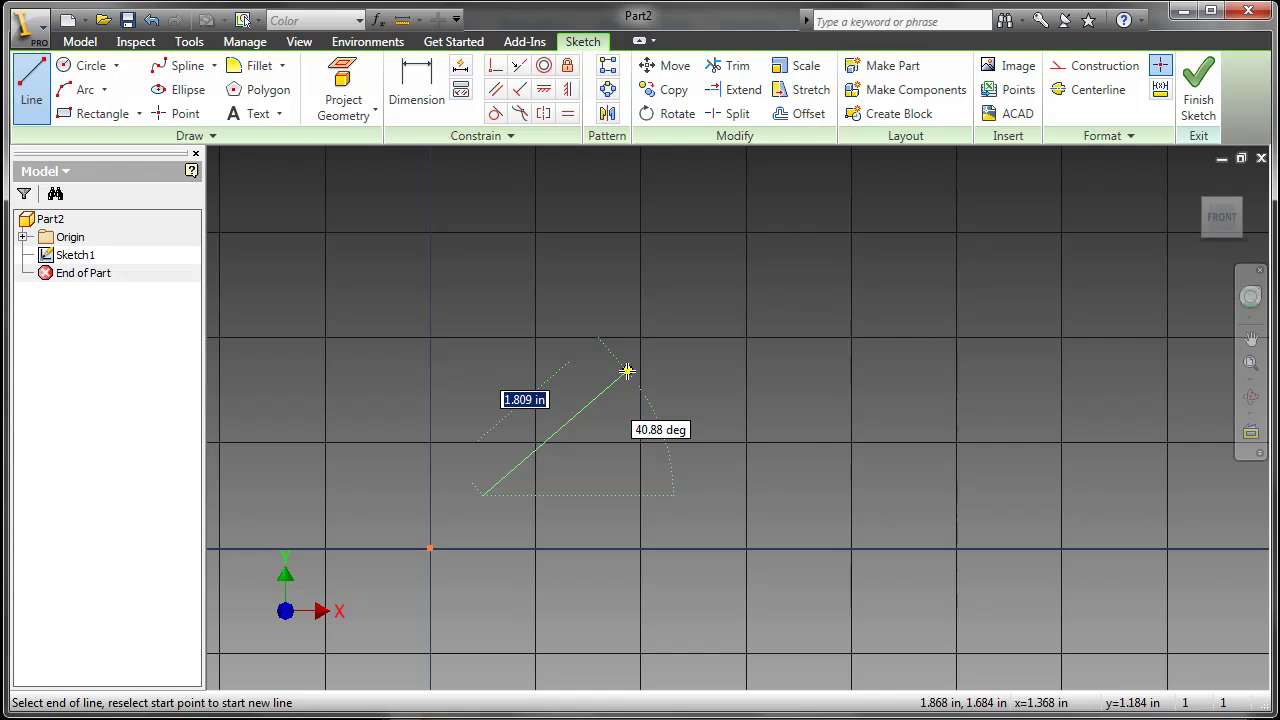
text(2)
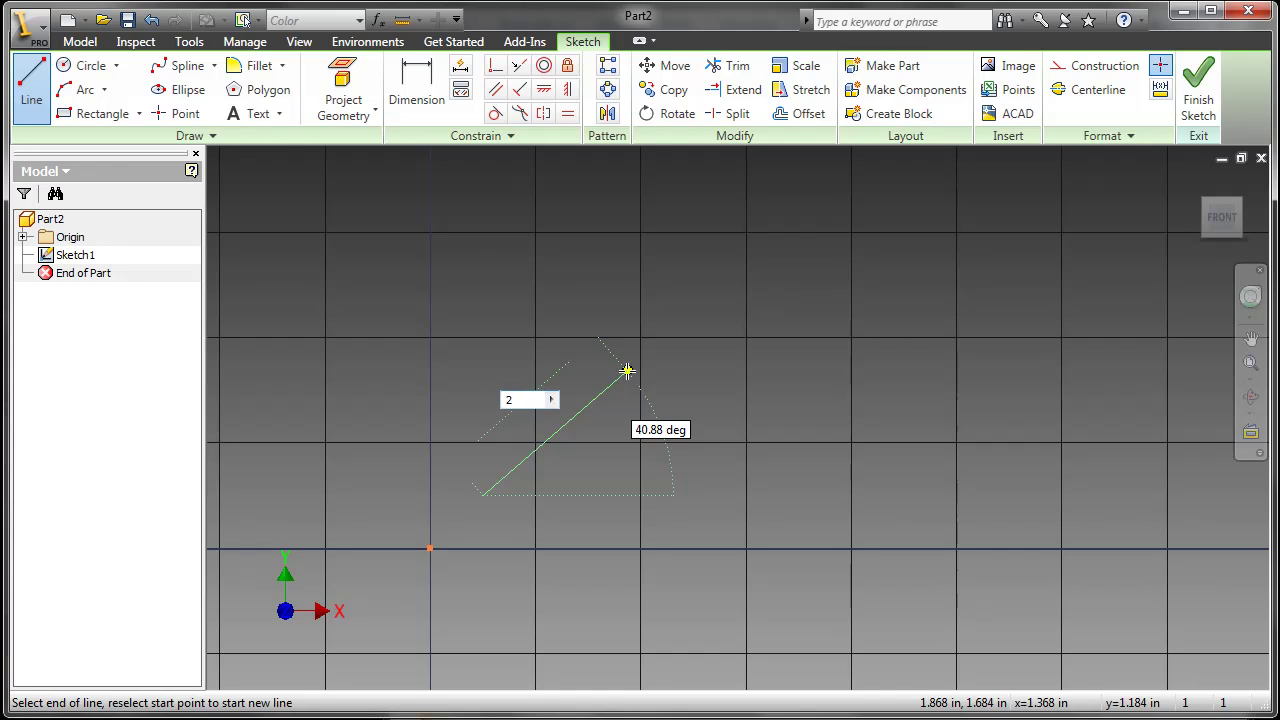
key(Tab)
text(45)
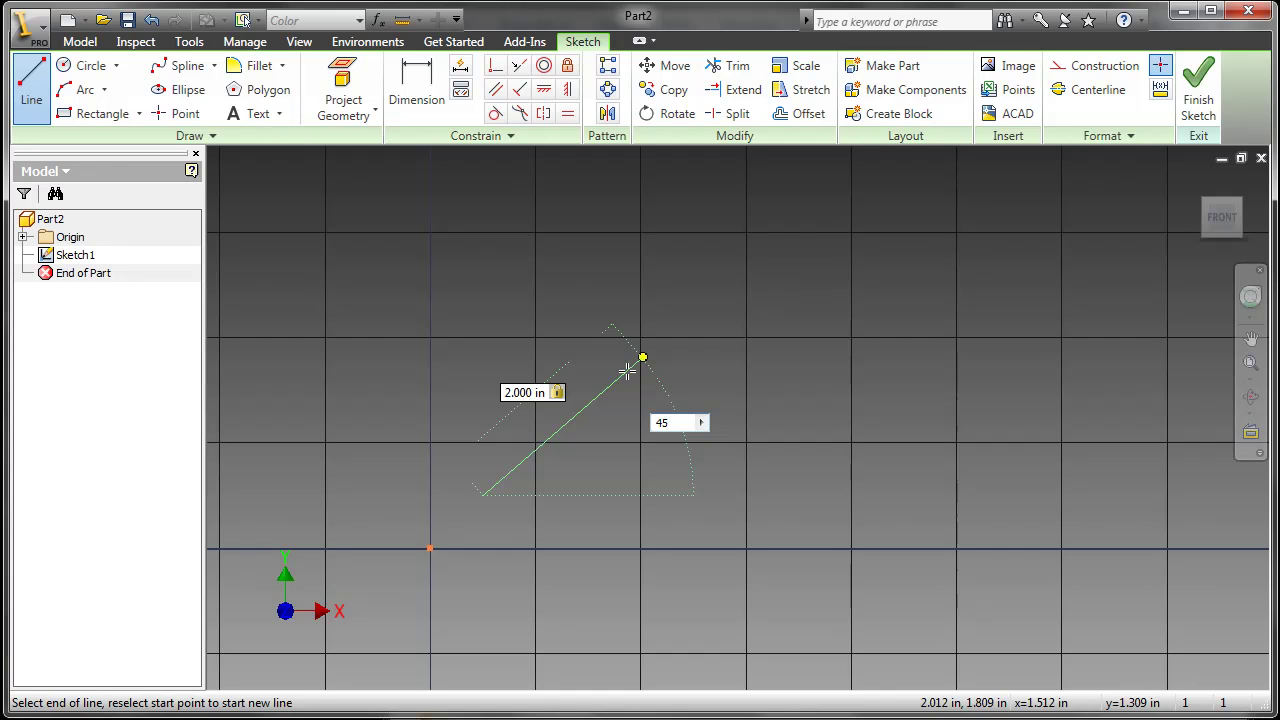
key(Tab)
key(Return)
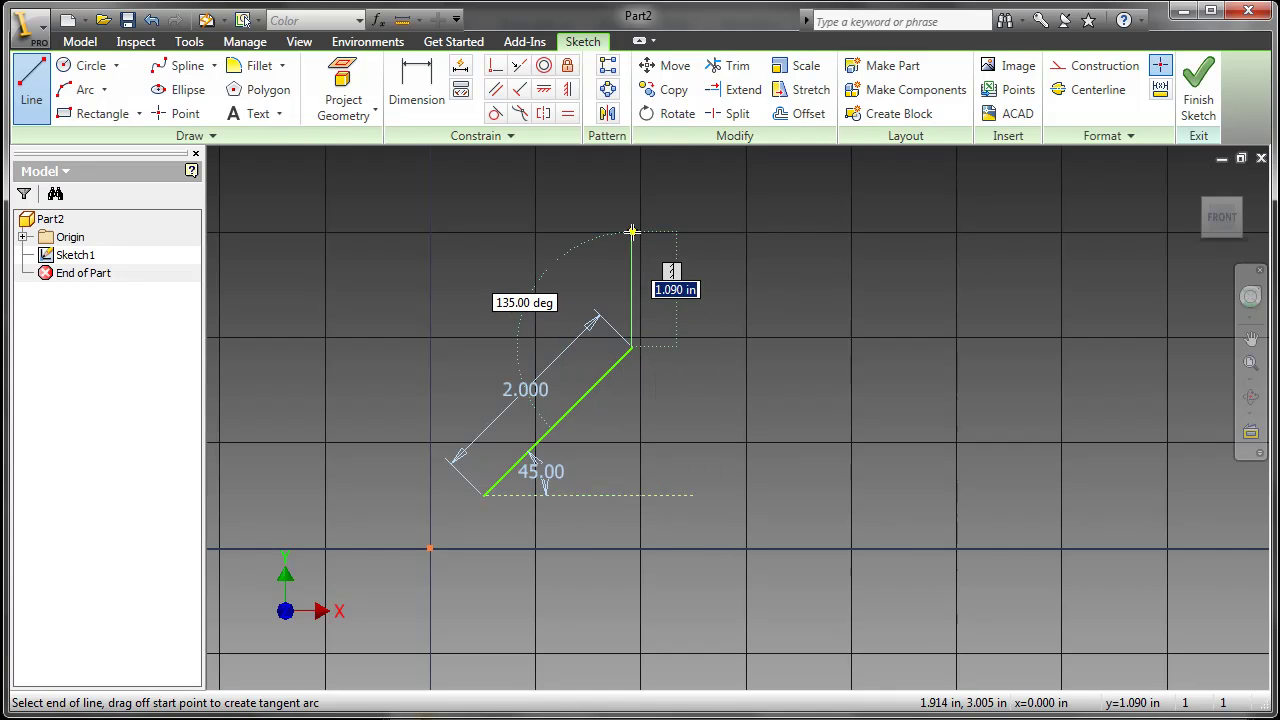
Continue with a 1.000 in vertical line up and a 2.000 in horizontal line right.
text(1)
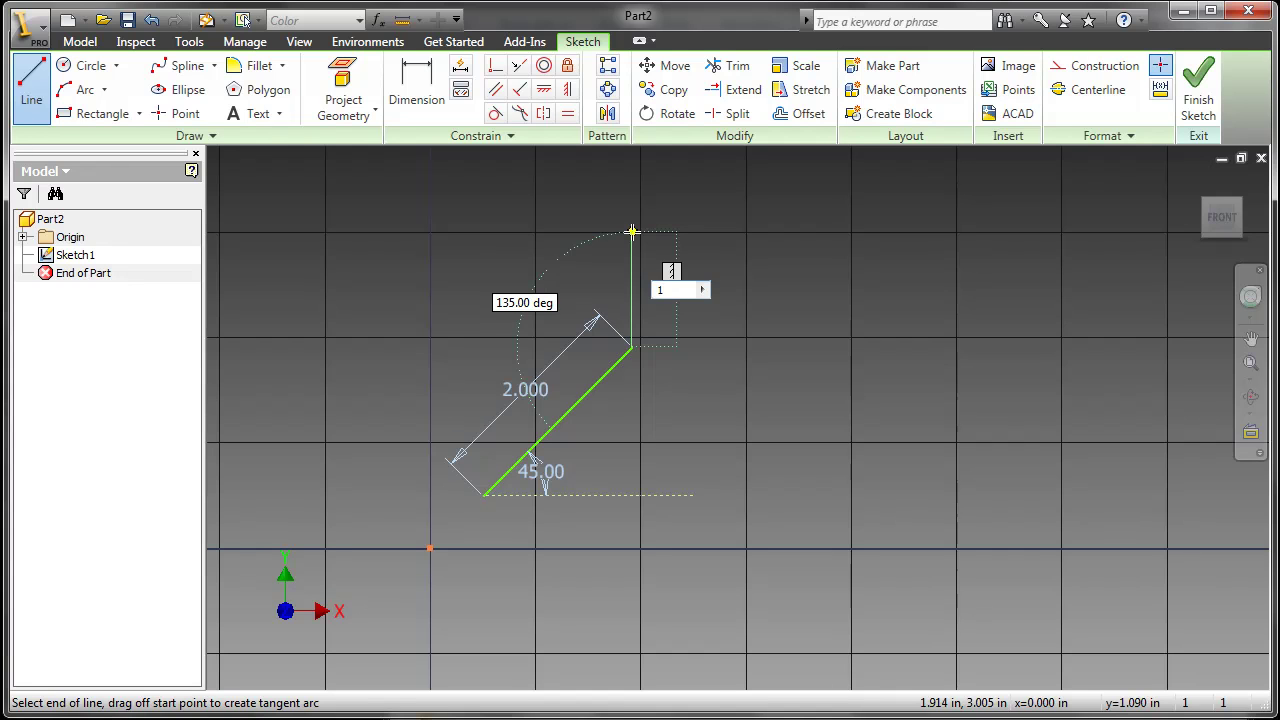
key(Return)
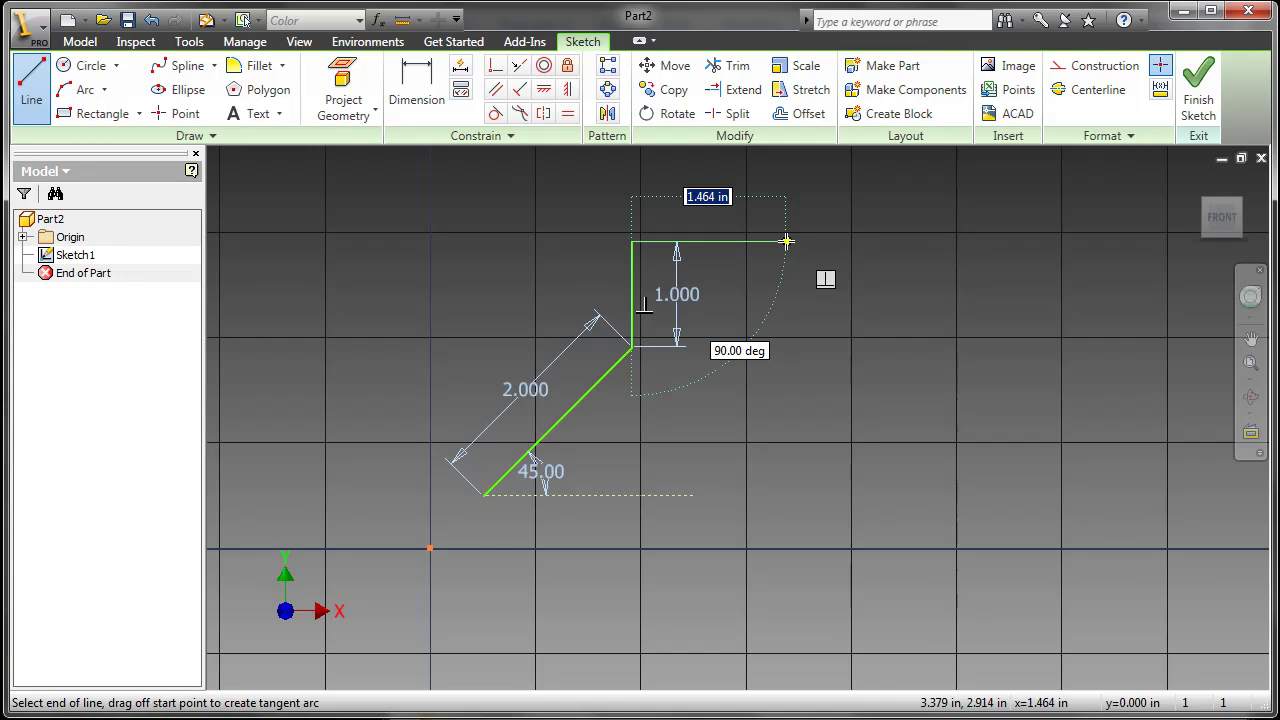
text(1.5)
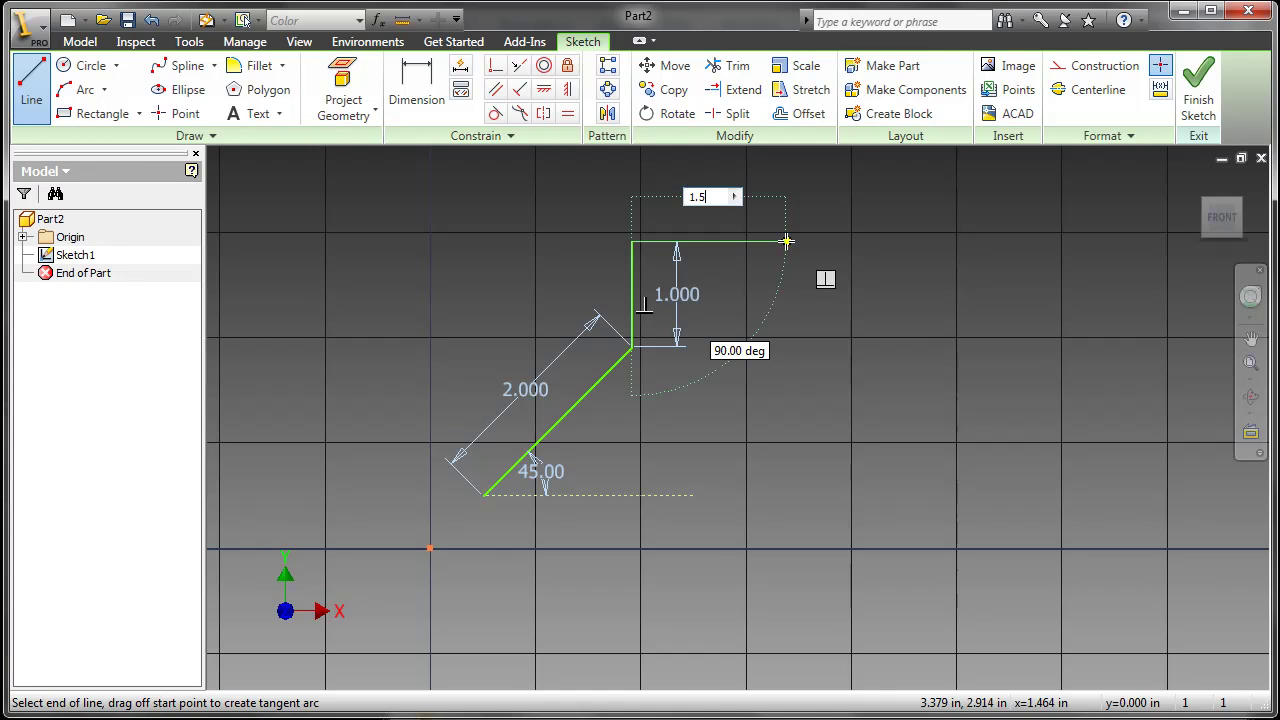
key(BackSpace)
key(BackSpace)
key(BackSpace)
key(Tab)
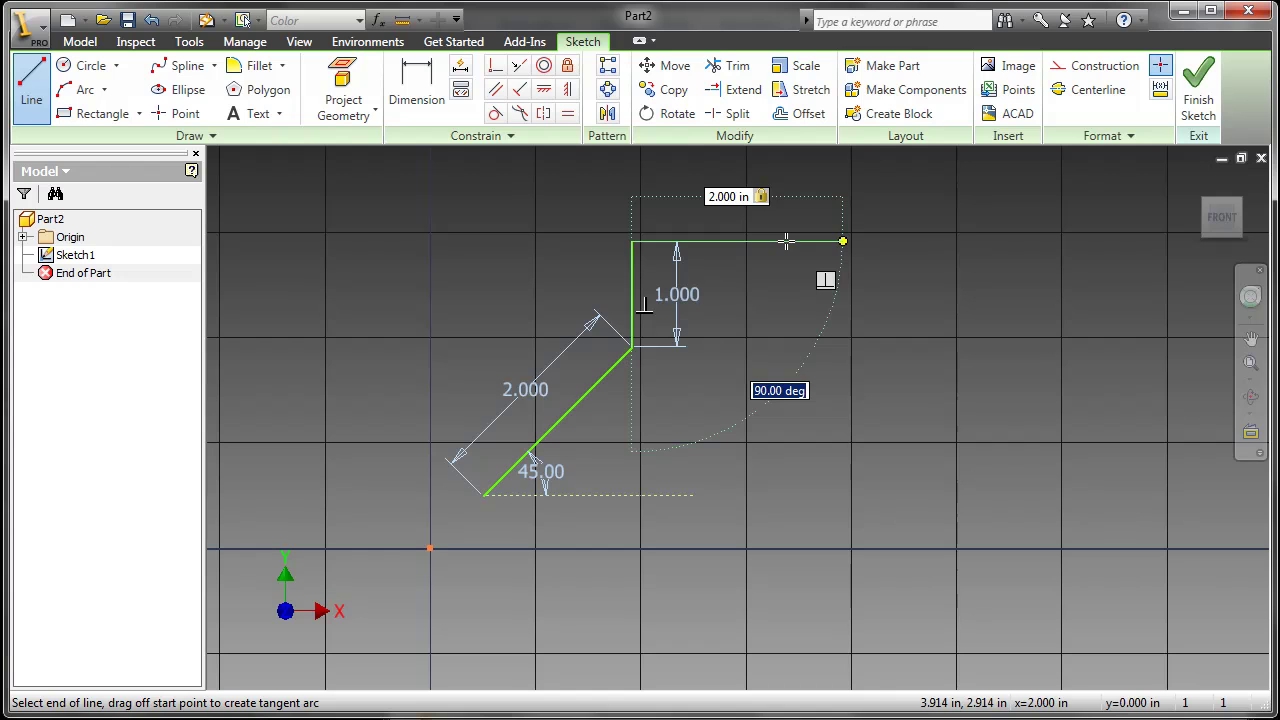
key(Return)
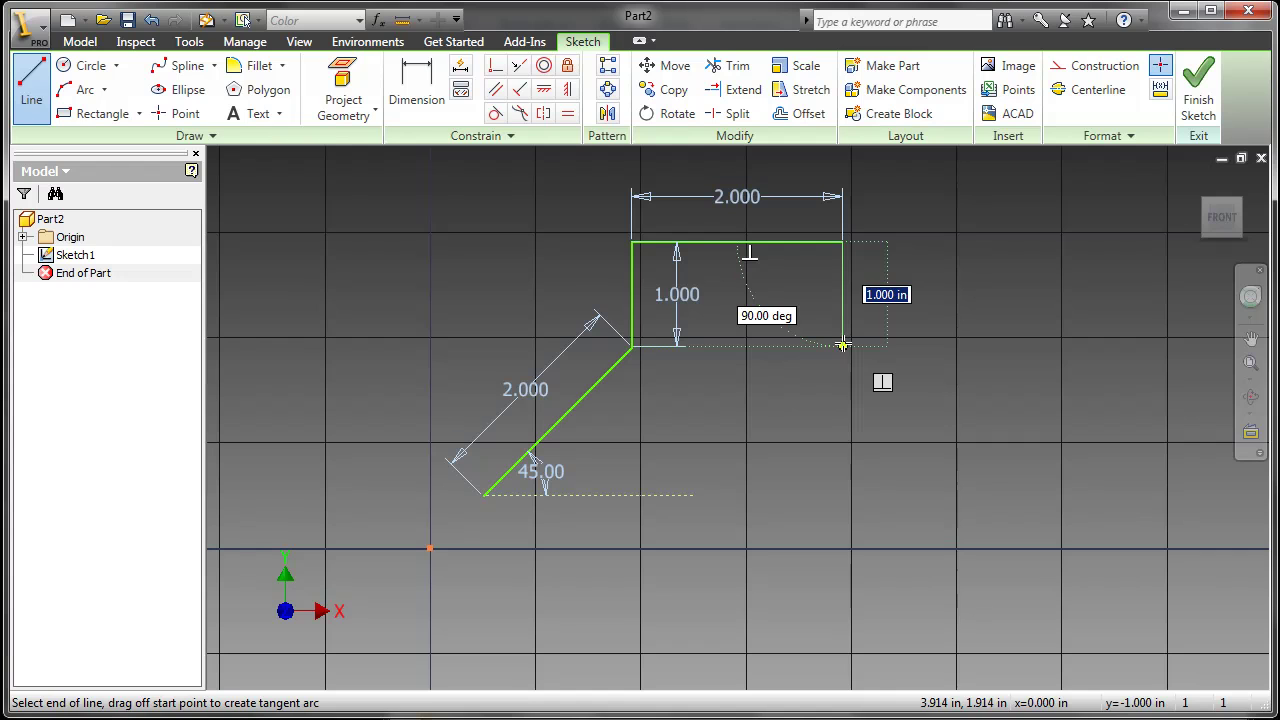
Commit a 1.000 in line heading straight down at 90 degrees.
key(Tab)
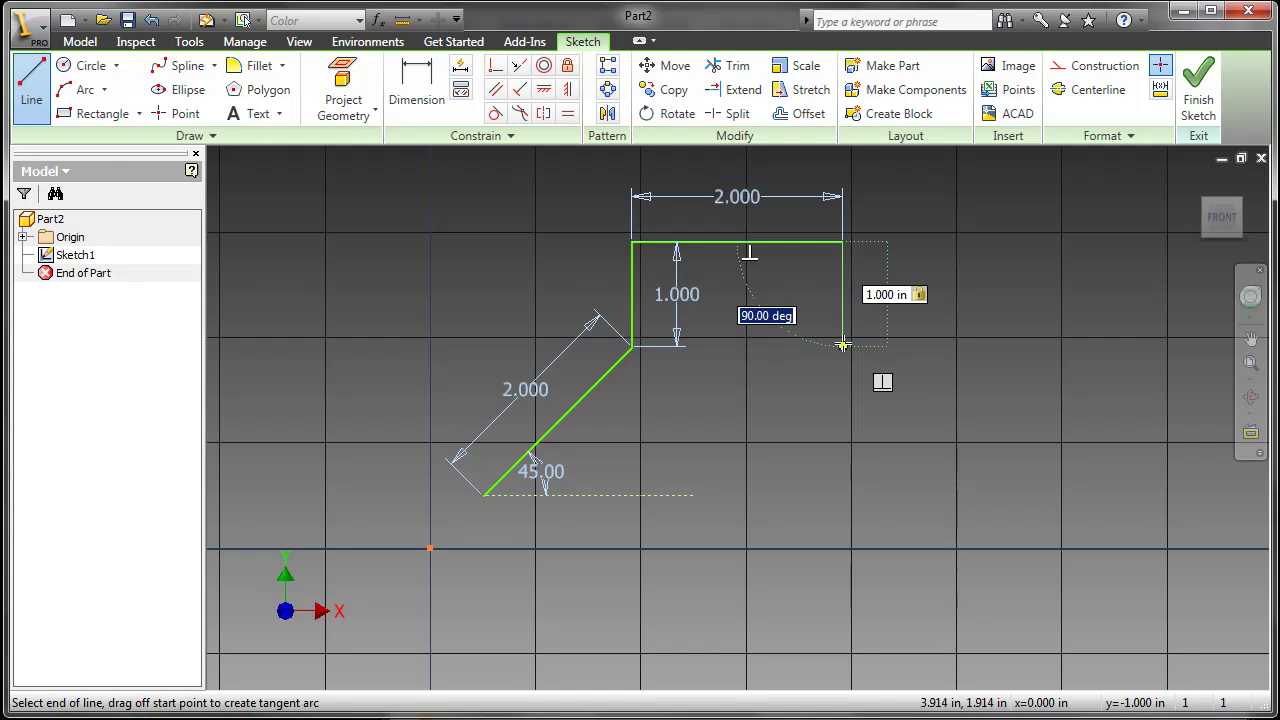
text(90)
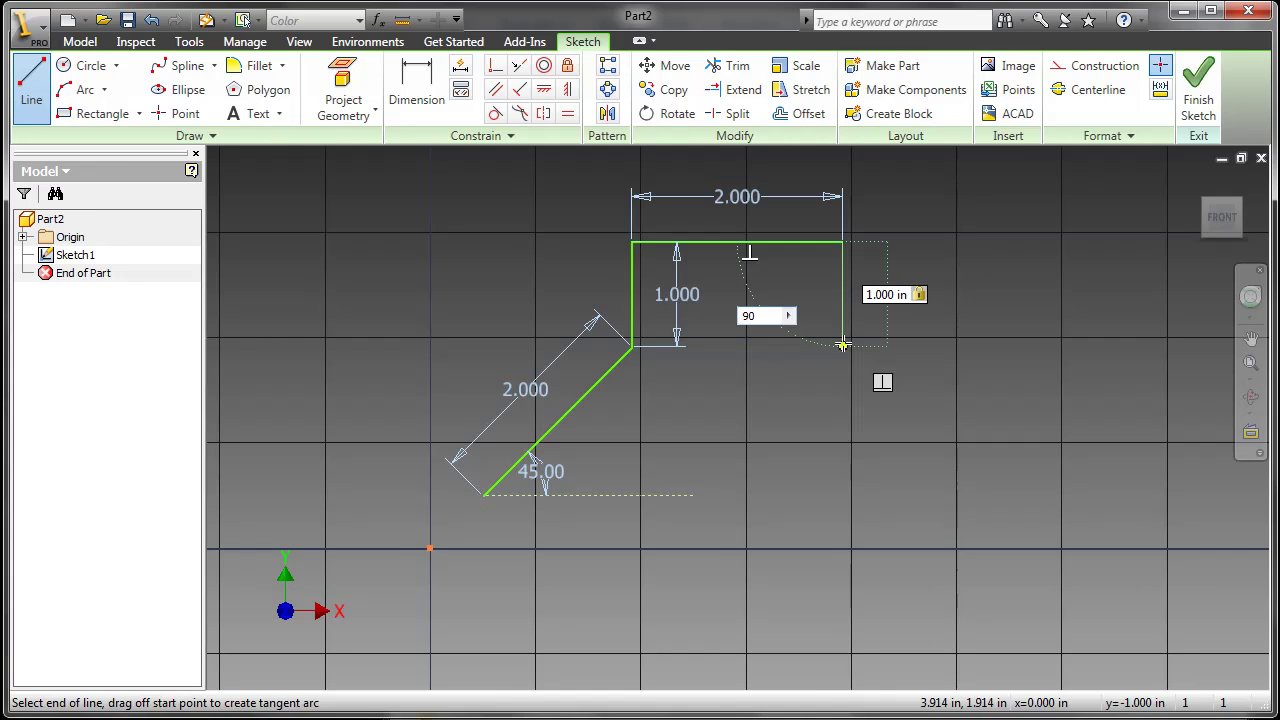
key(Return)
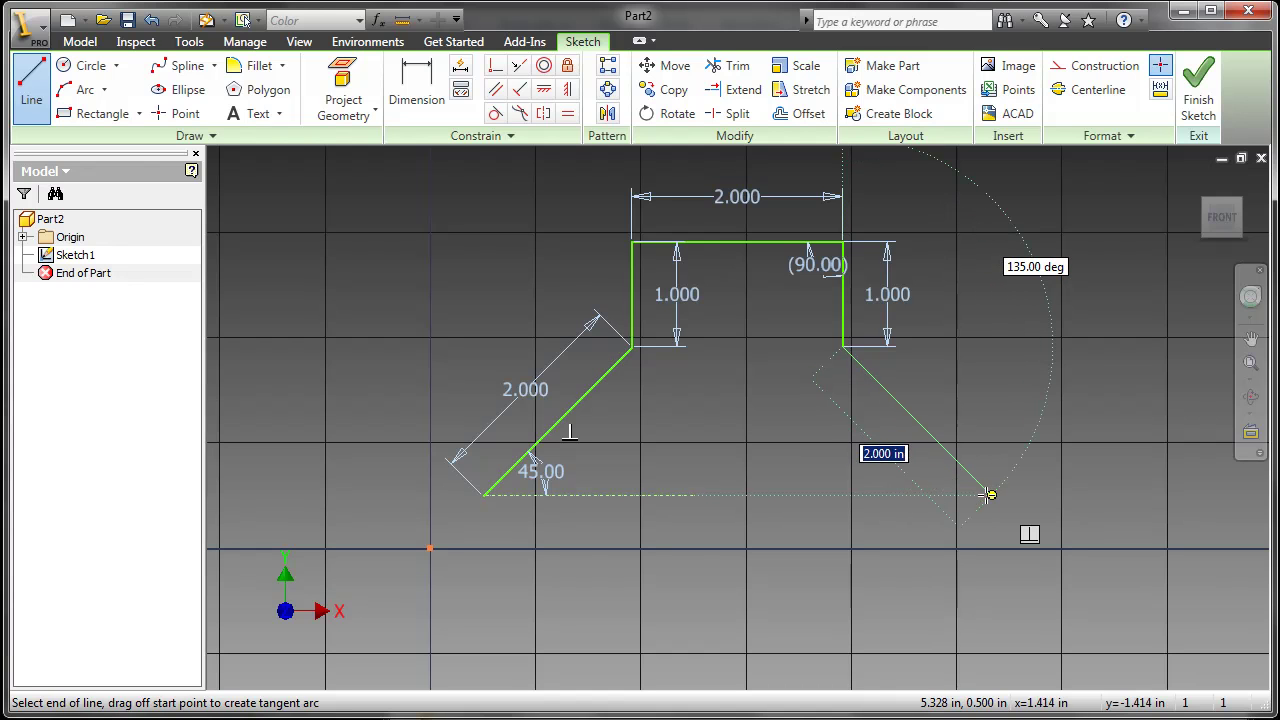
End the 135-degree slanted line and close the profile back at its start point.
click(988, 494)
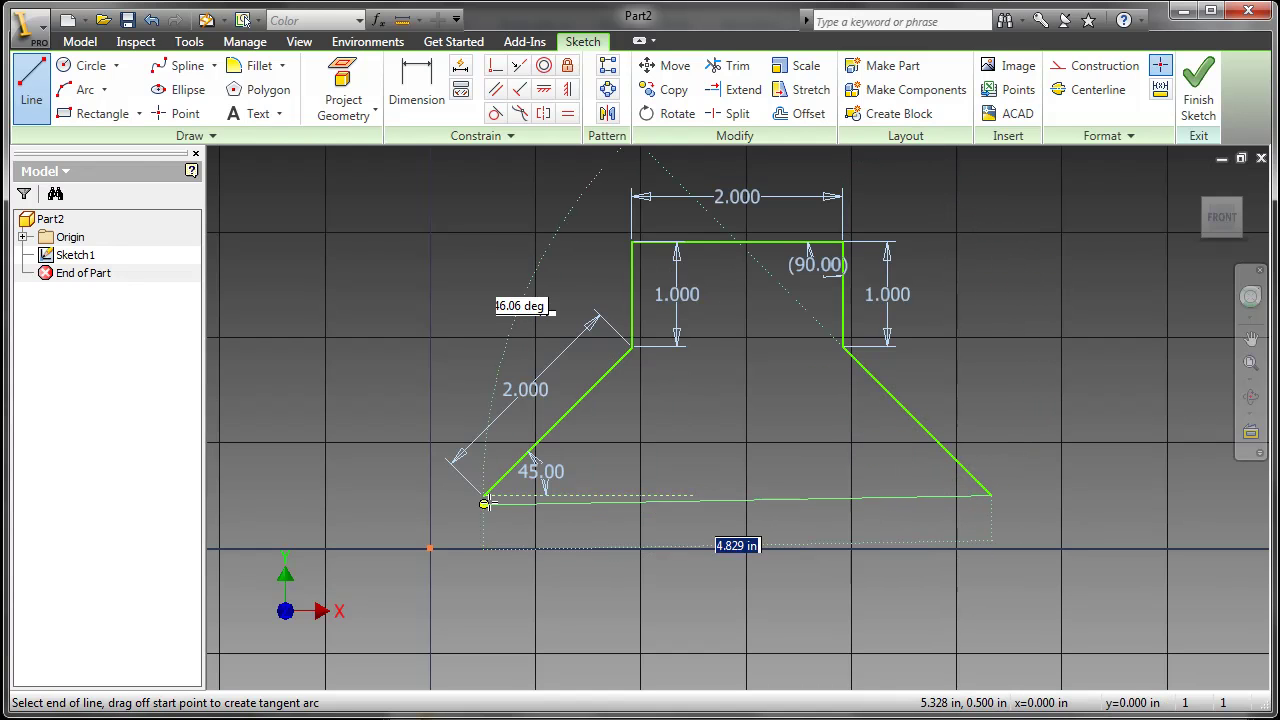
click(484, 495)
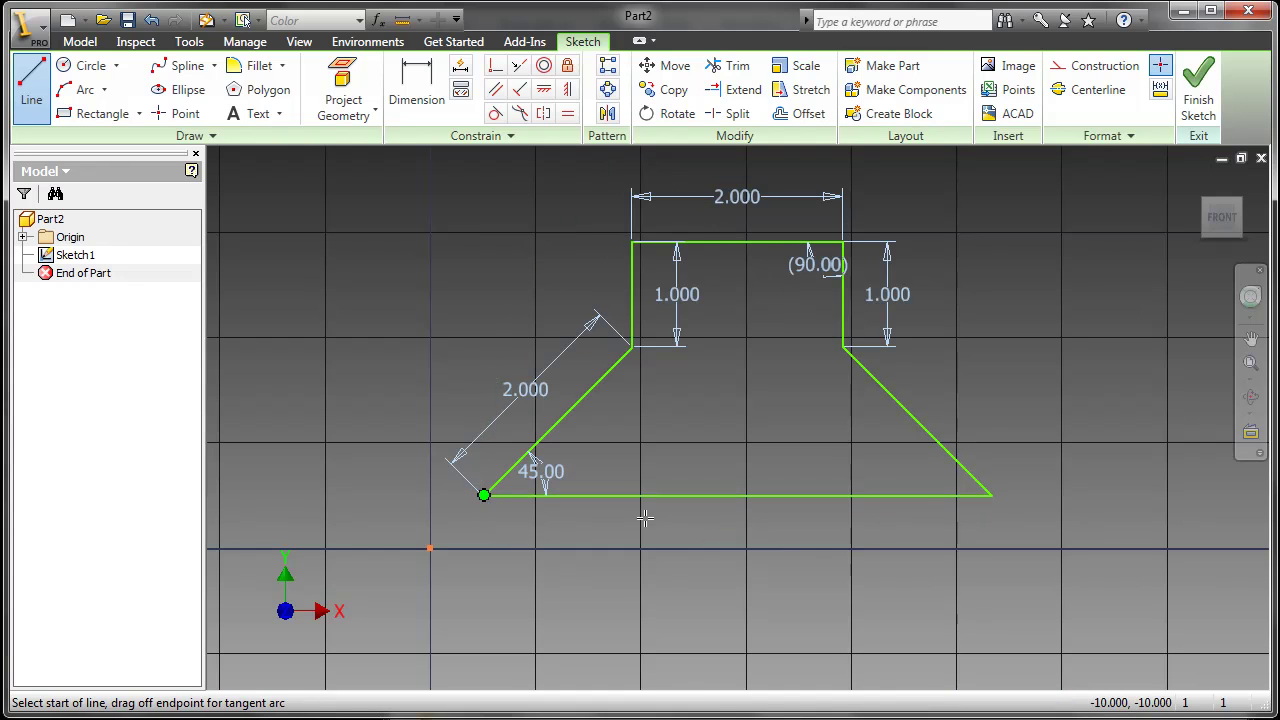
right_click(693, 457)
click(730, 470)
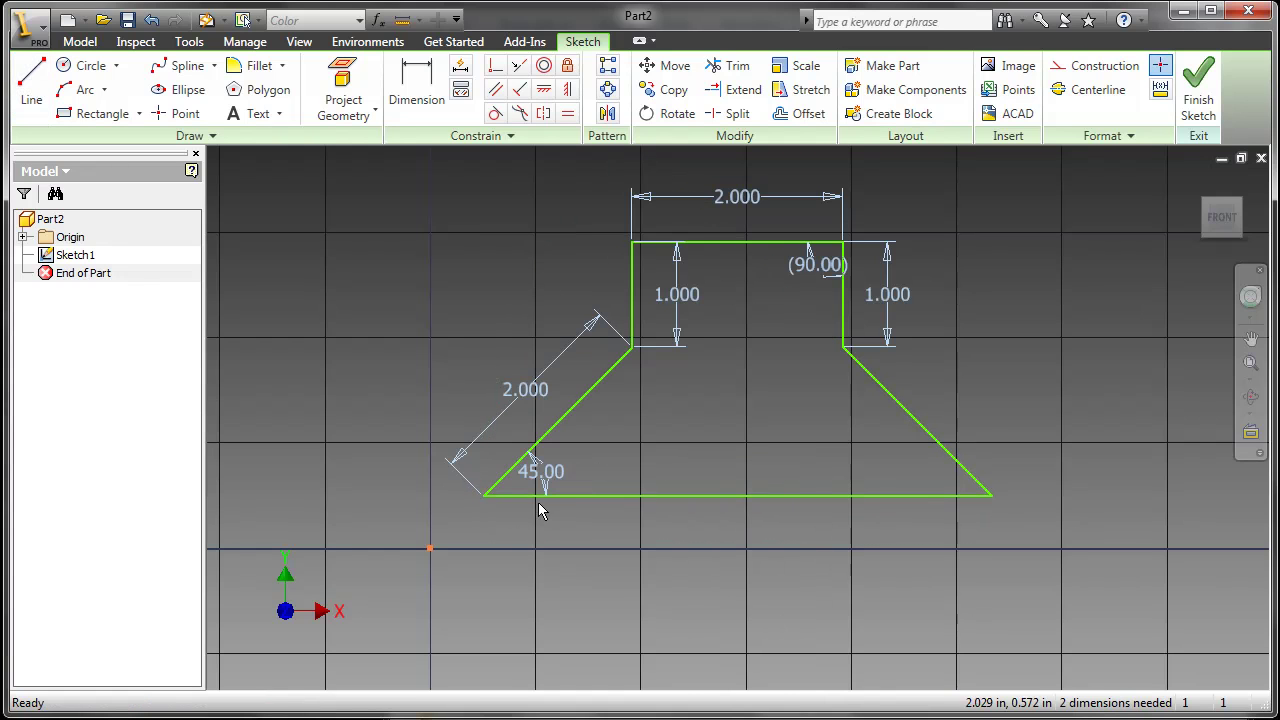
Snap the profile's start corner onto the origin and check its constraints.
drag(480, 508, 433, 550)
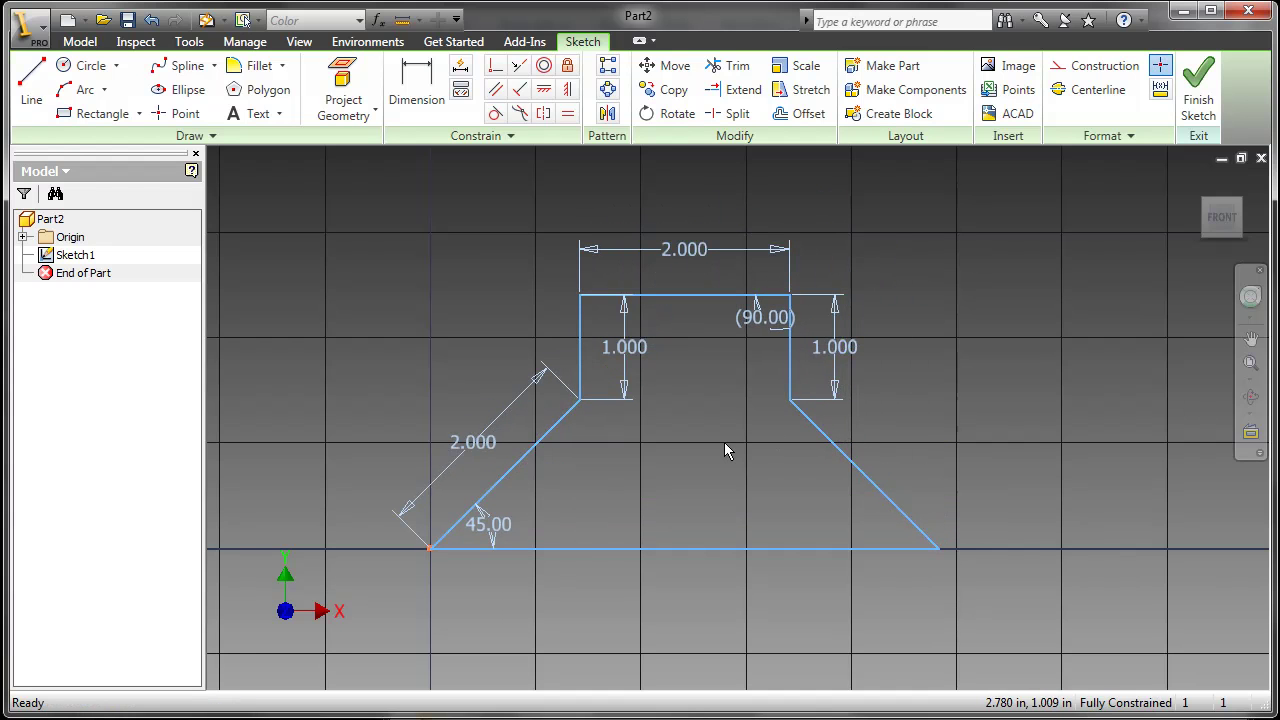
key(F8)
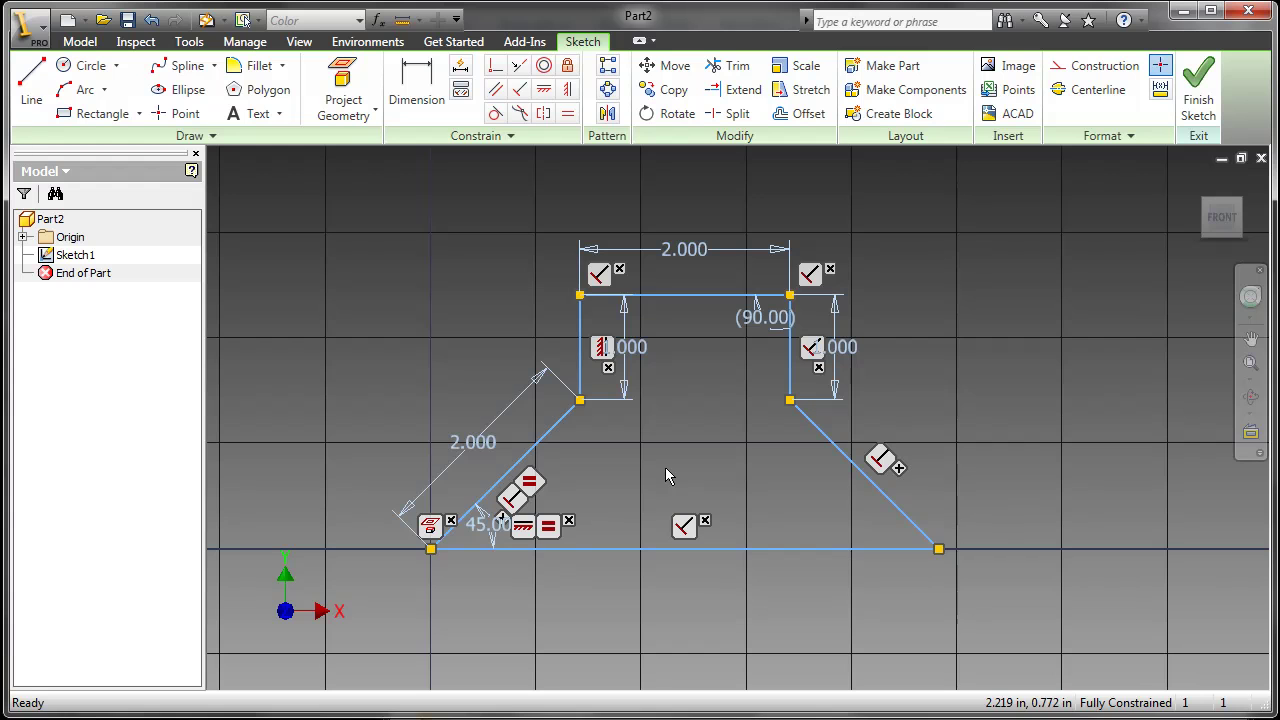
key(F9)
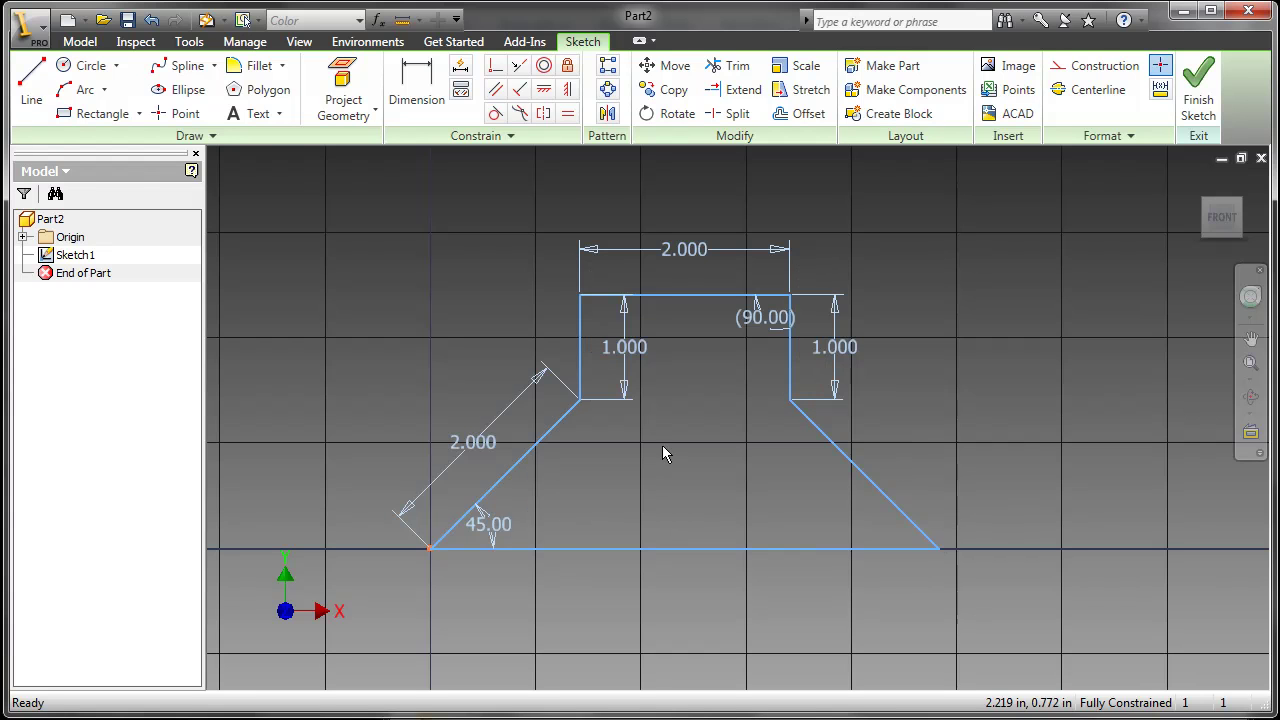
scroll(653, 413, down, 3)
key(F2)
mouse_move(662, 468)
mouse_down()
mouse_move(617, 448)
mouse_move(614, 486)
mouse_up()
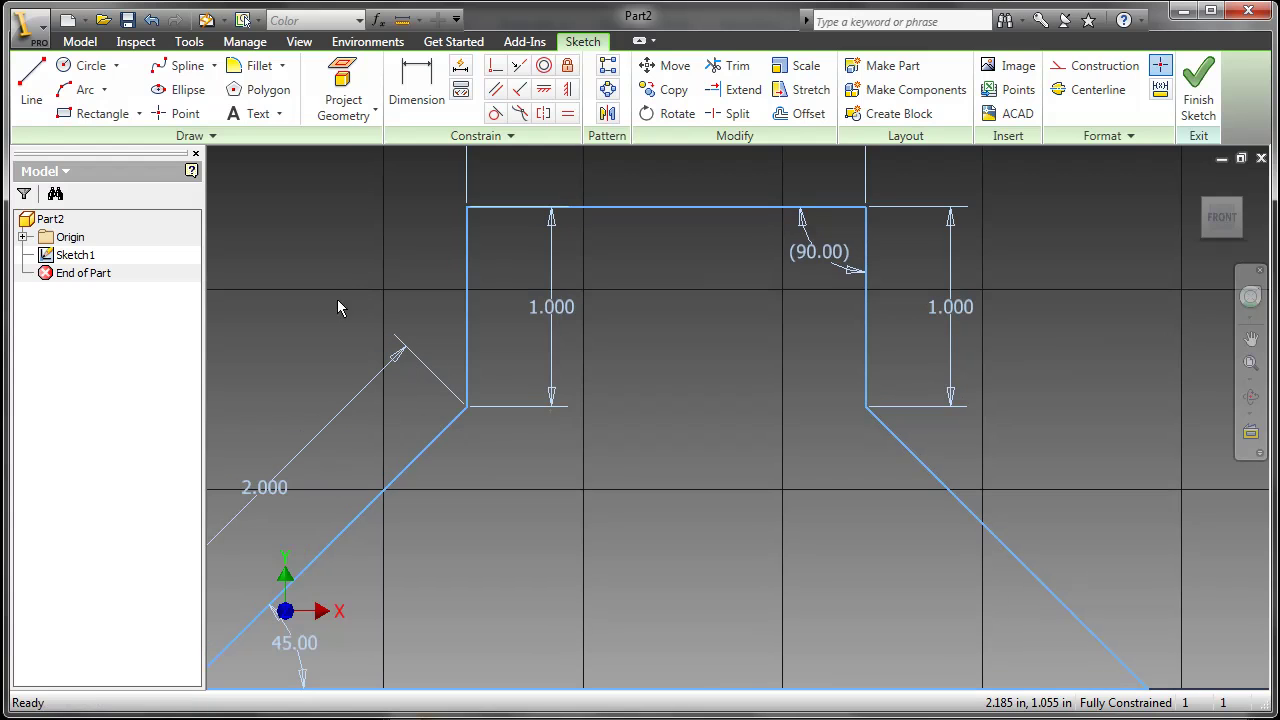
Draw a circle in the upper opening with its diameter set as Diameter=0.75 in.
click(91, 70)
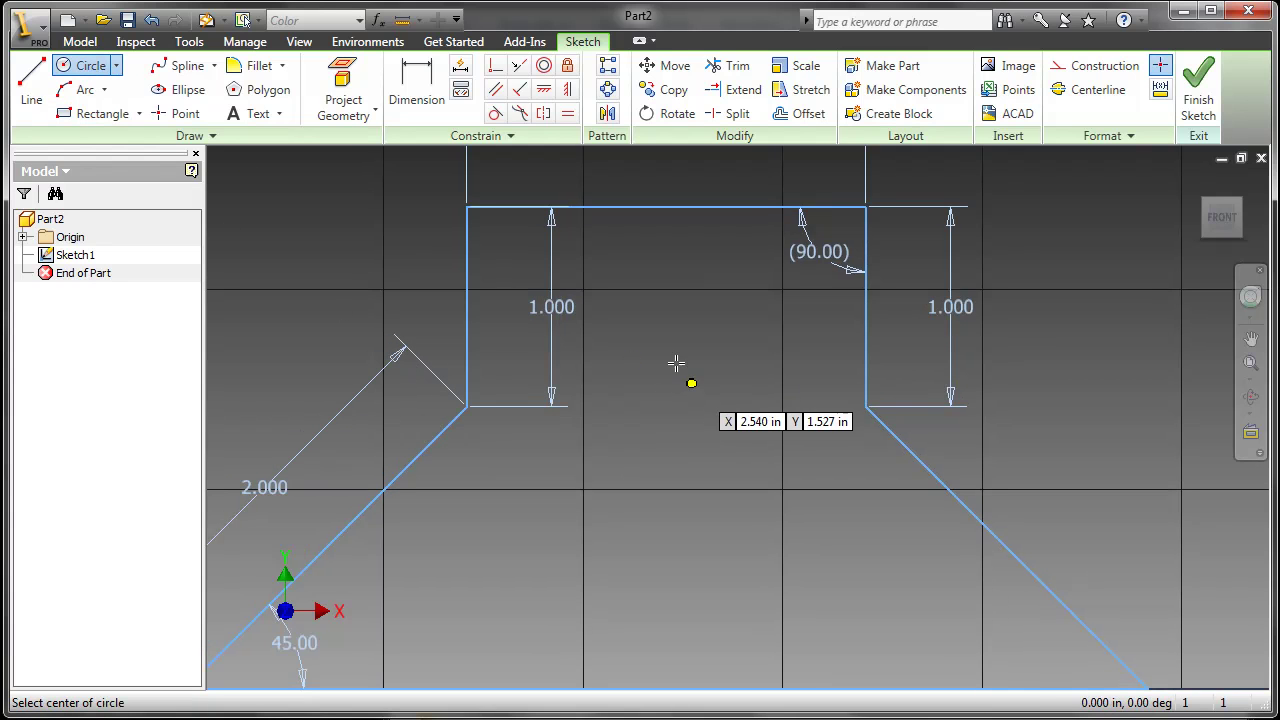
click(676, 361)
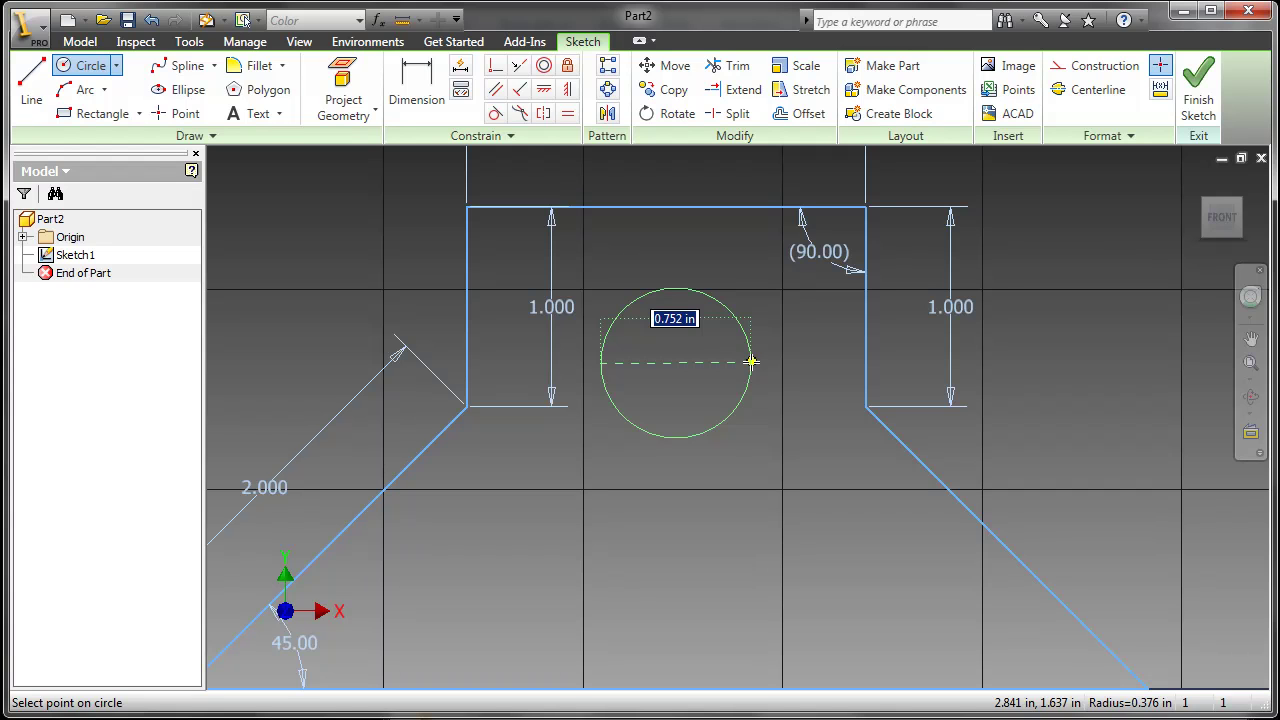
text(.)
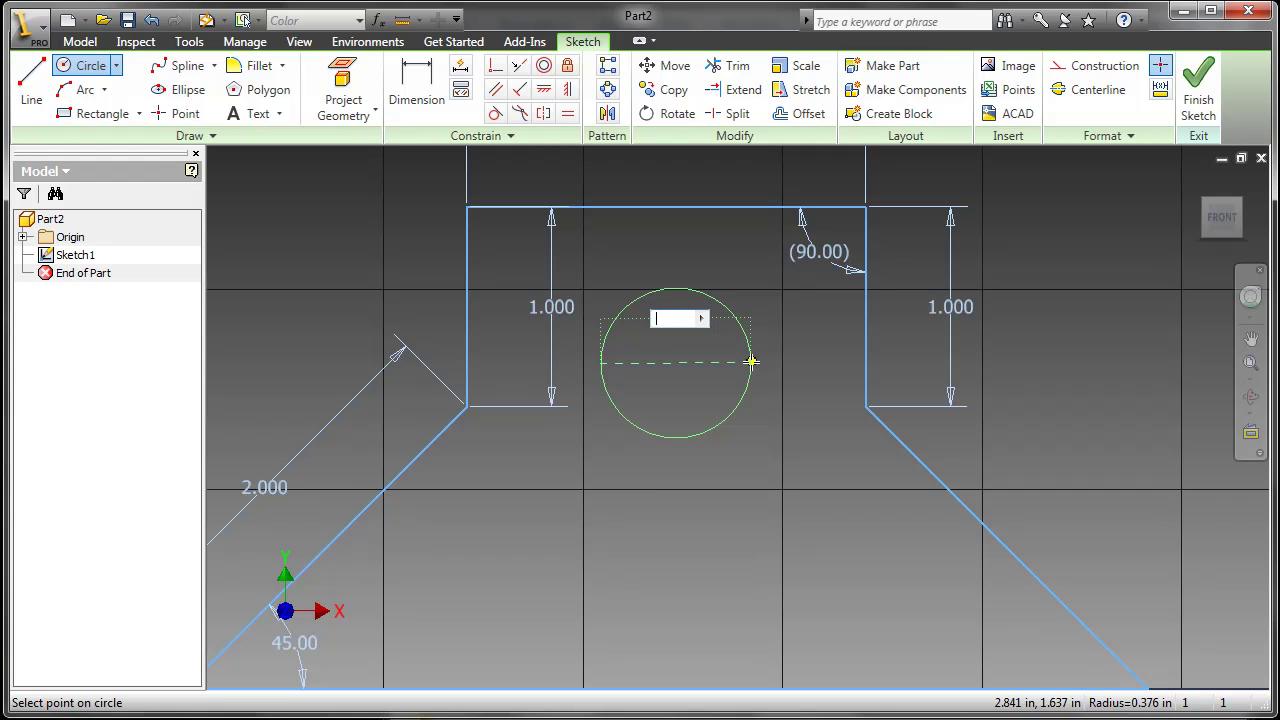
text(ter=.75)
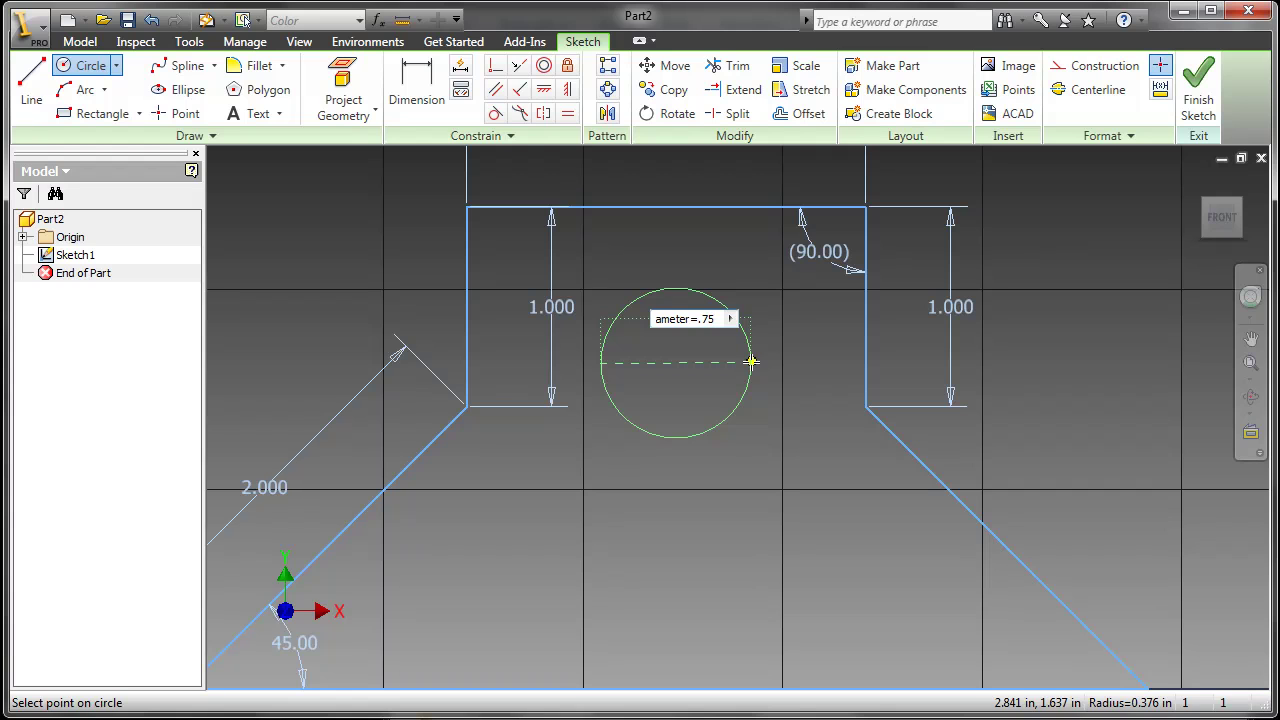
key(Return)
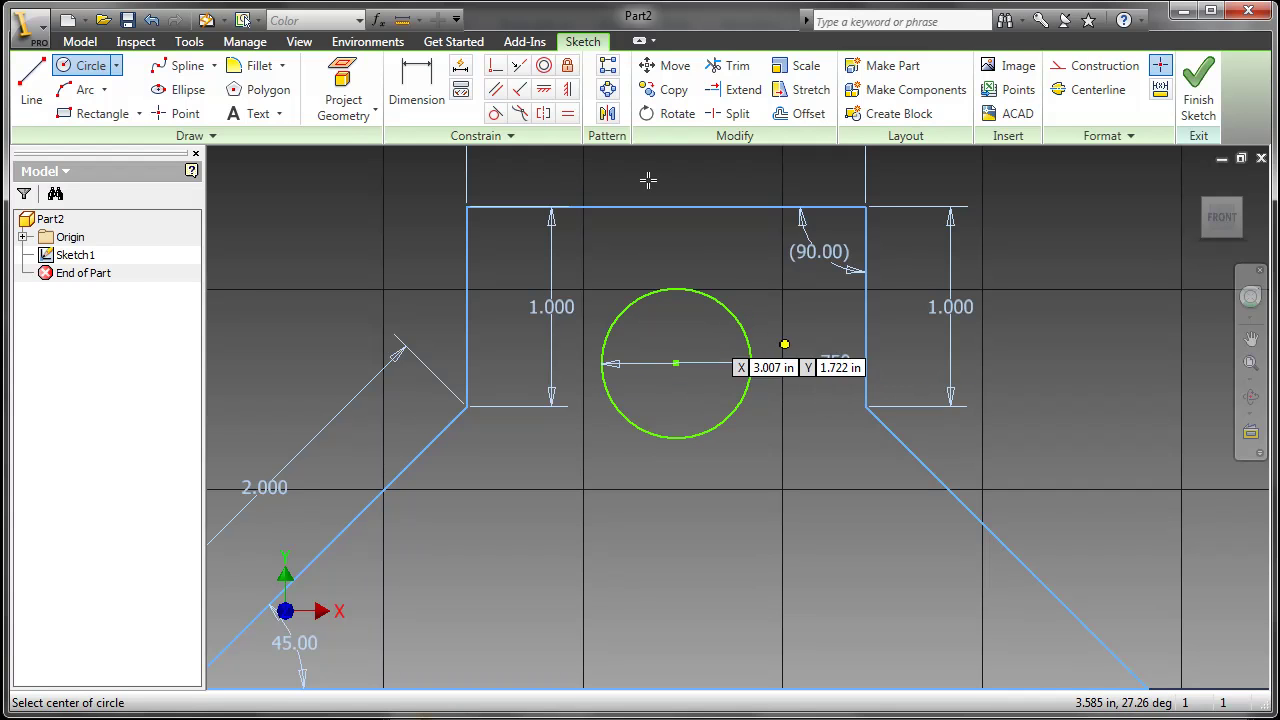
Align the circle centre horizontally with the left vertical line's midpoint.
click(550, 88)
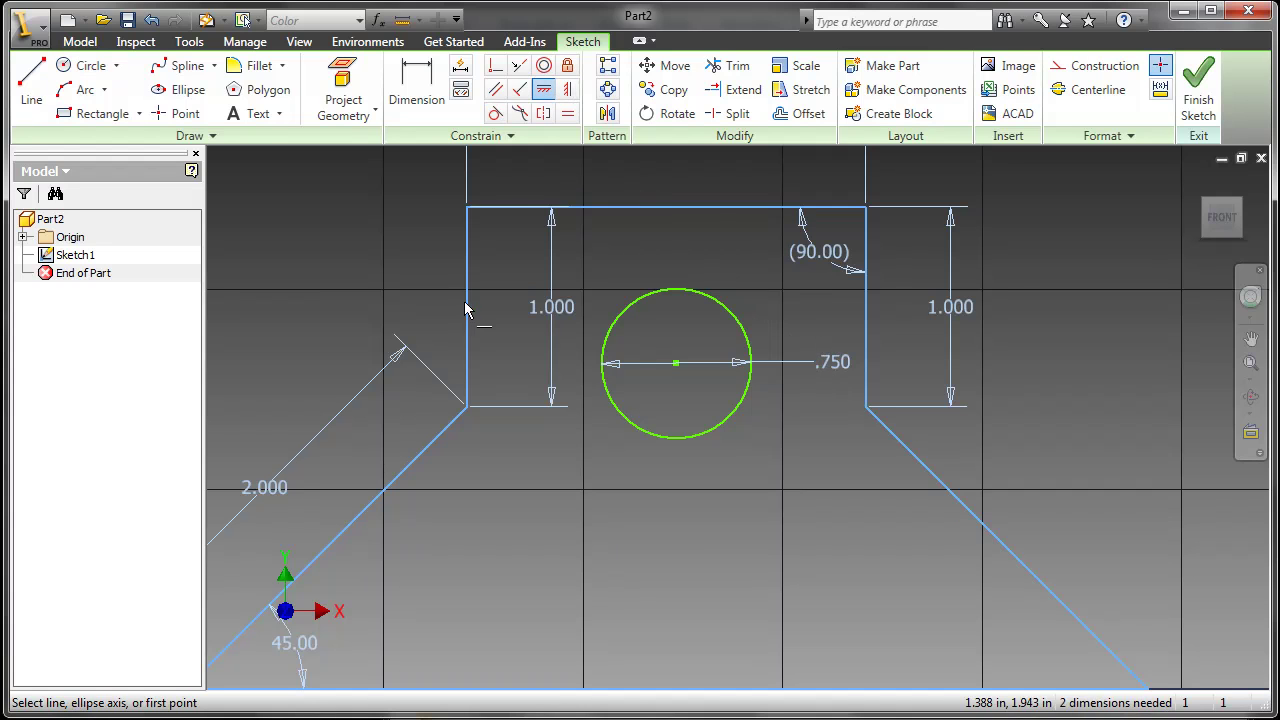
click(466, 306)
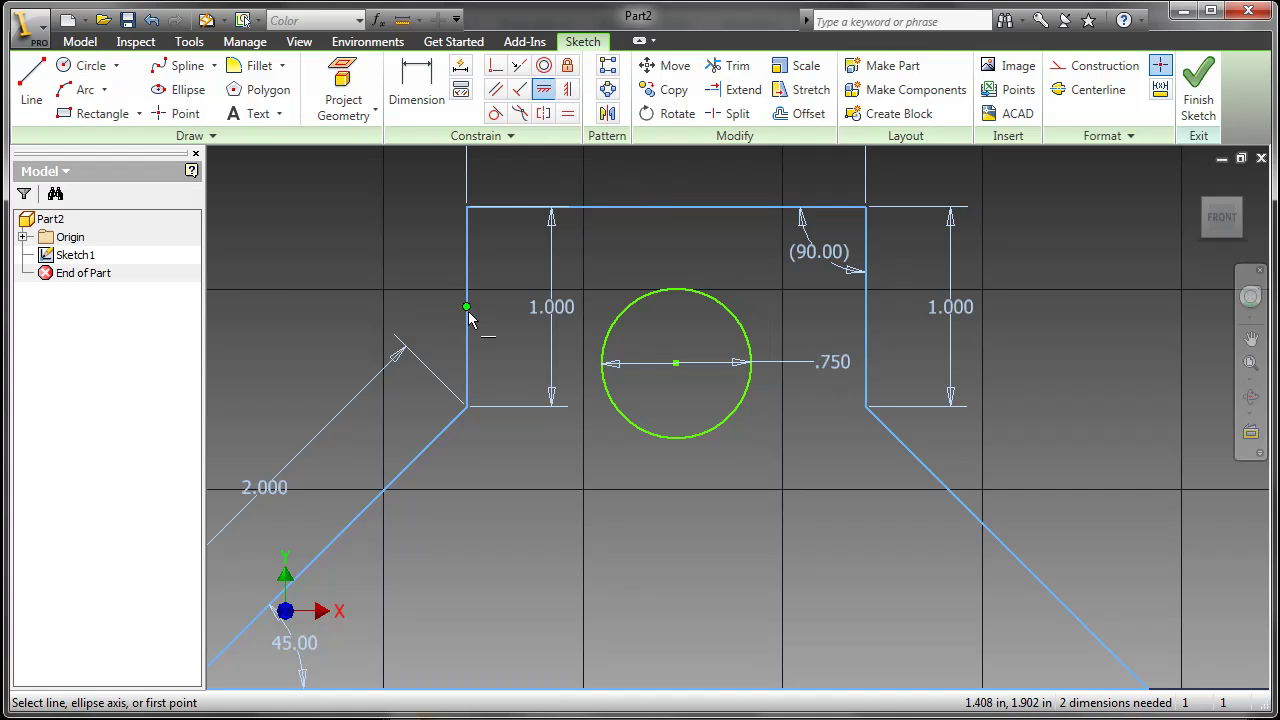
click(677, 363)
Align the circle centre vertically under the top line's midpoint.
click(567, 89)
click(677, 309)
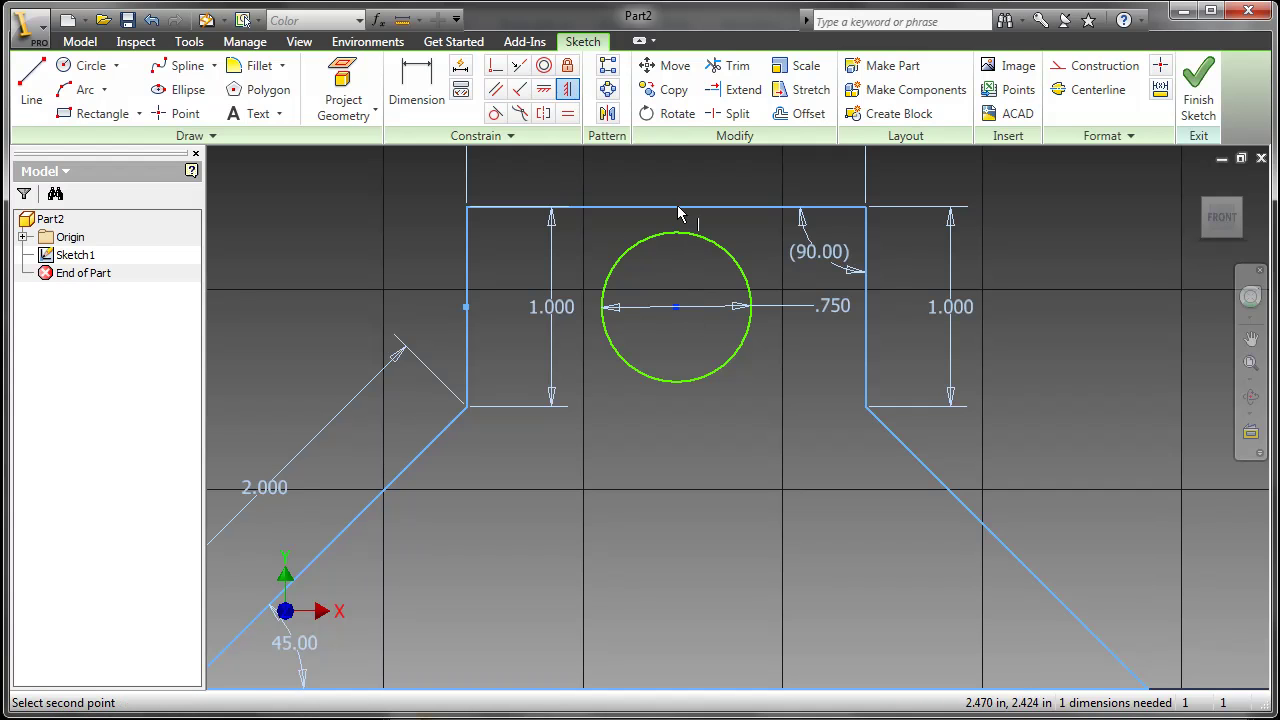
click(670, 210)
right_click(690, 267)
click(700, 268)
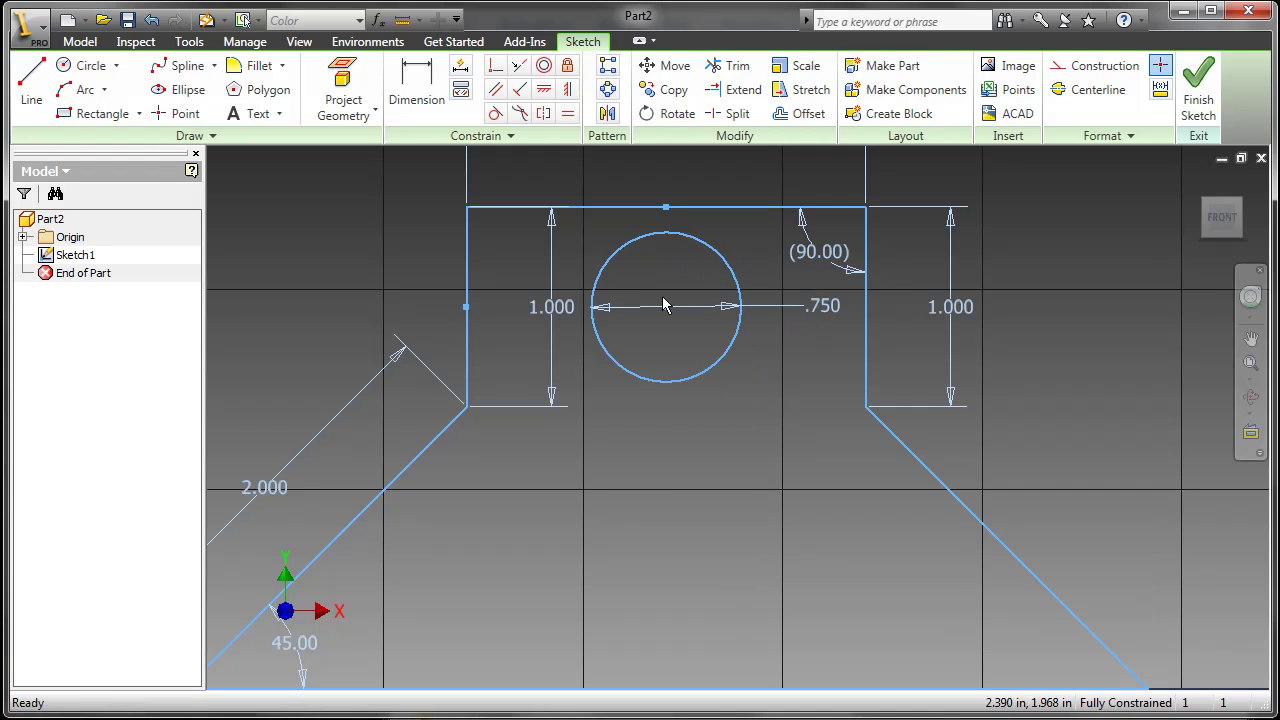
click(378, 20)
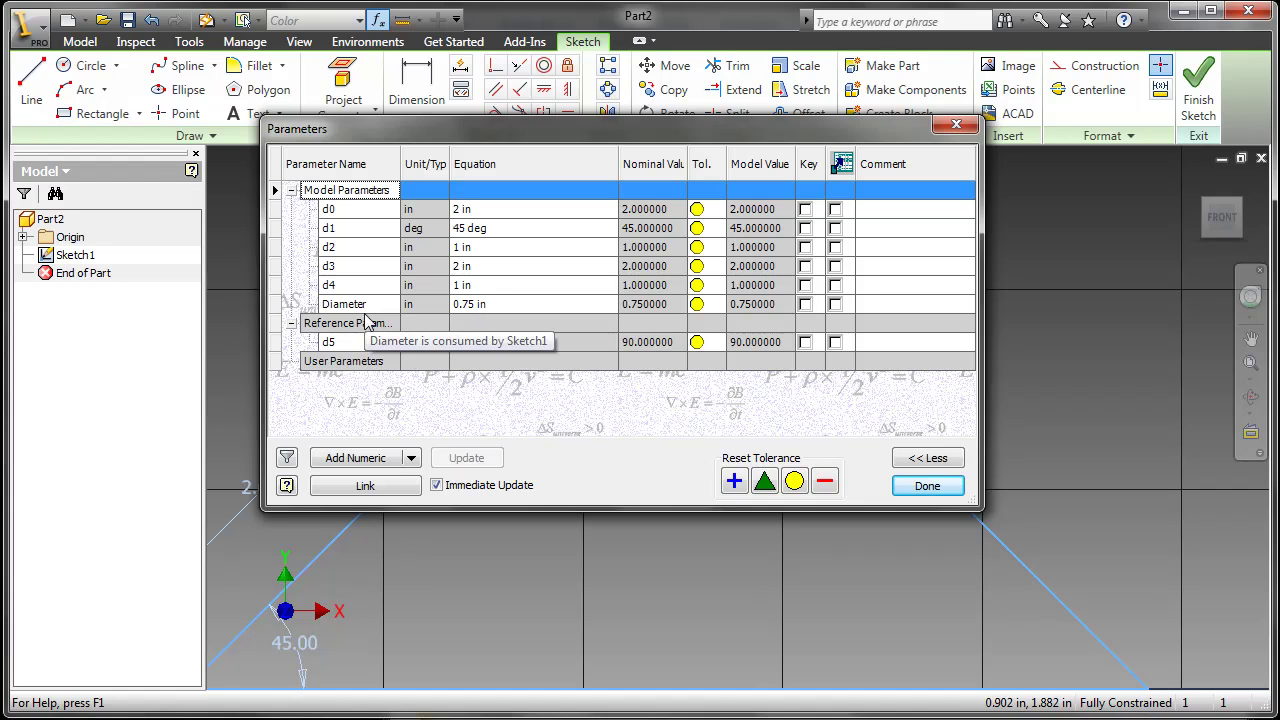
Close the Parameters list after confirming Diameter is 0.75 in.
click(928, 486)
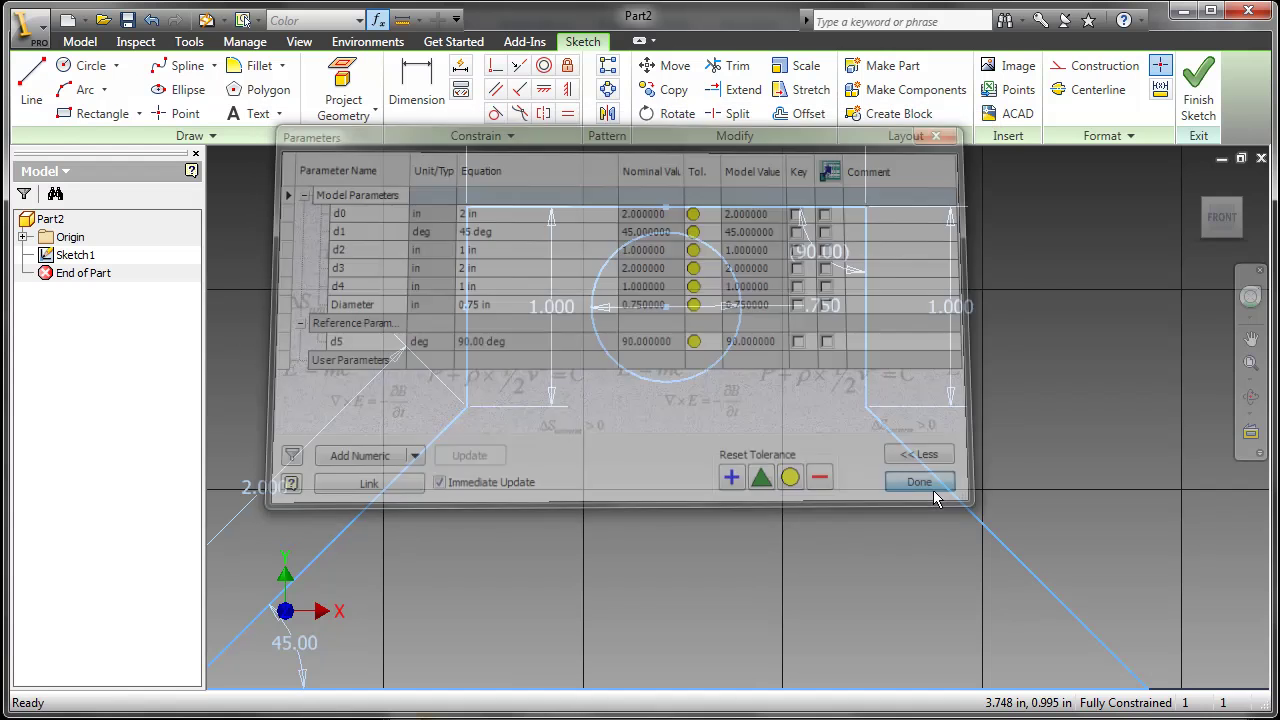
key(F2)
Draw a rectangle in the lower profile with Length=2 in and Width=50 mm.
drag(665, 430, 681, 310)
click(110, 118)
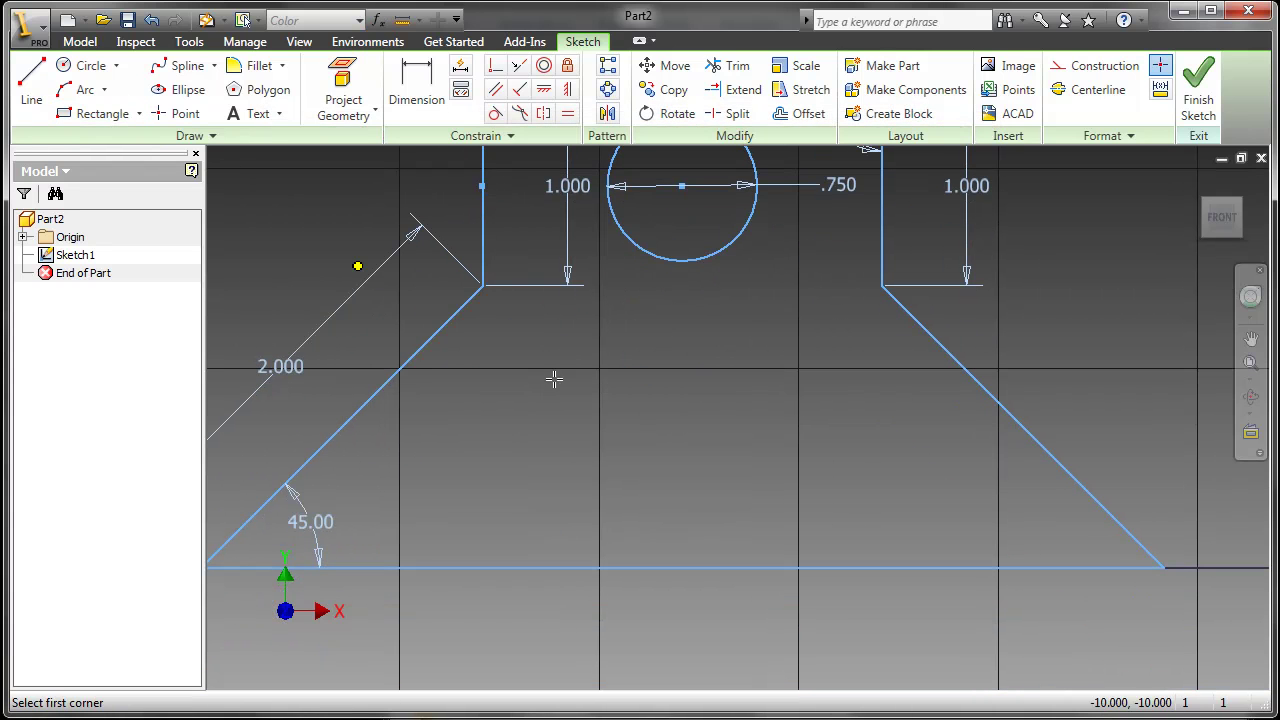
click(495, 391)
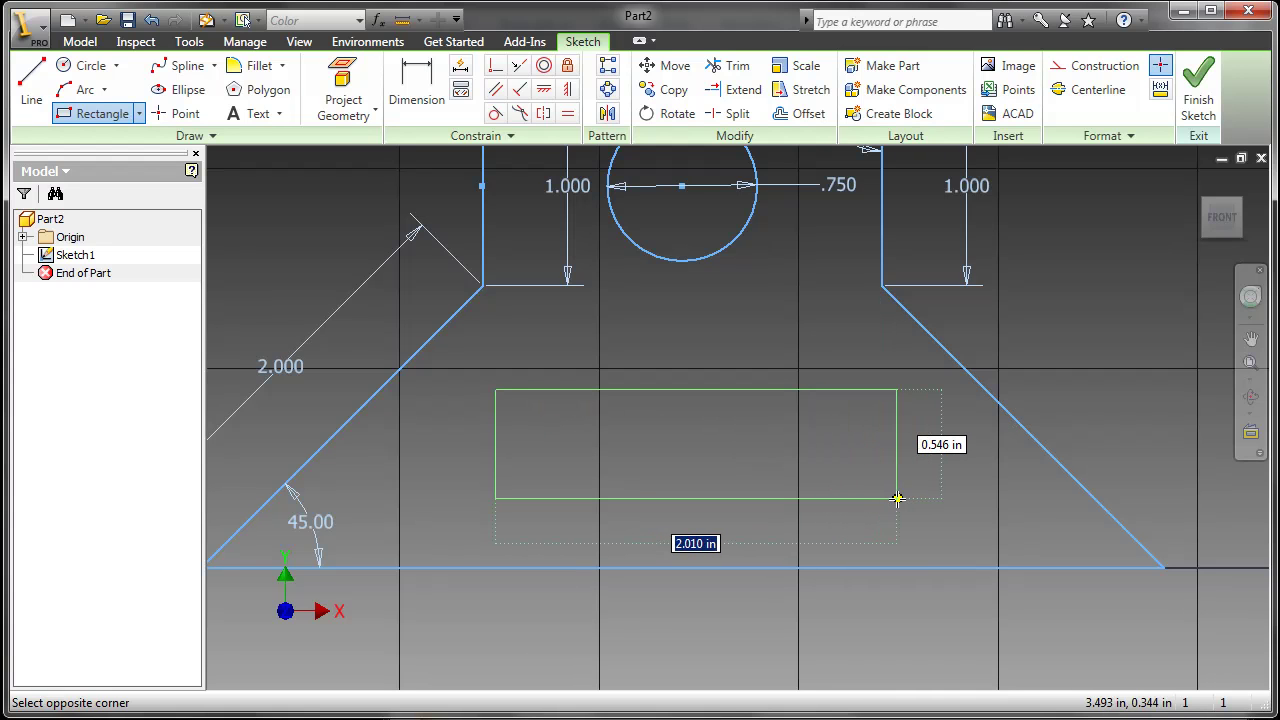
text(Length)
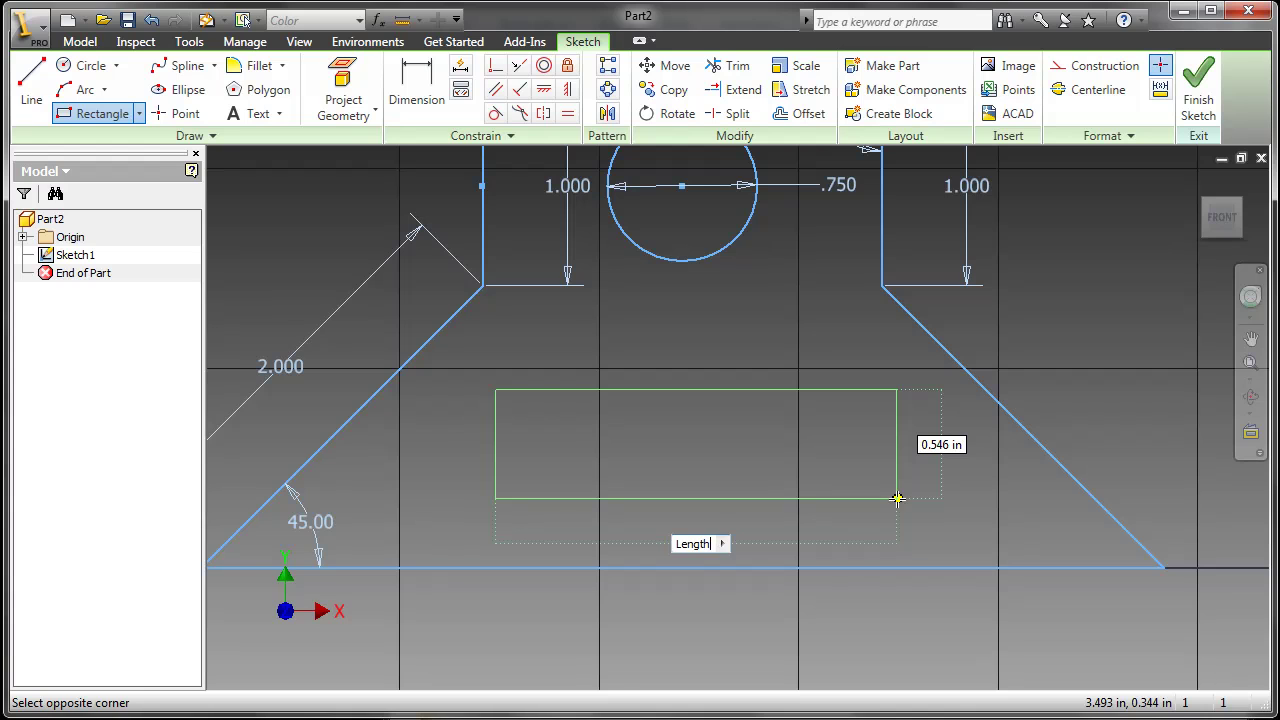
text(=2 in)
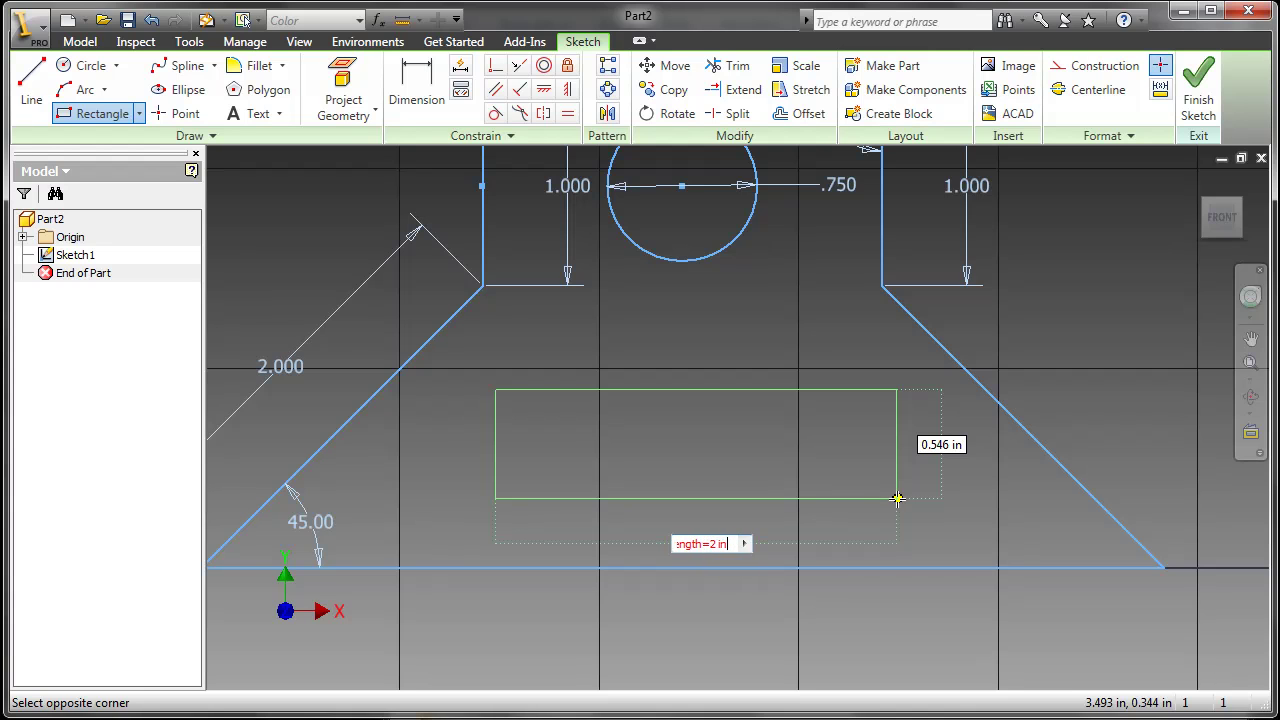
key(Tab)
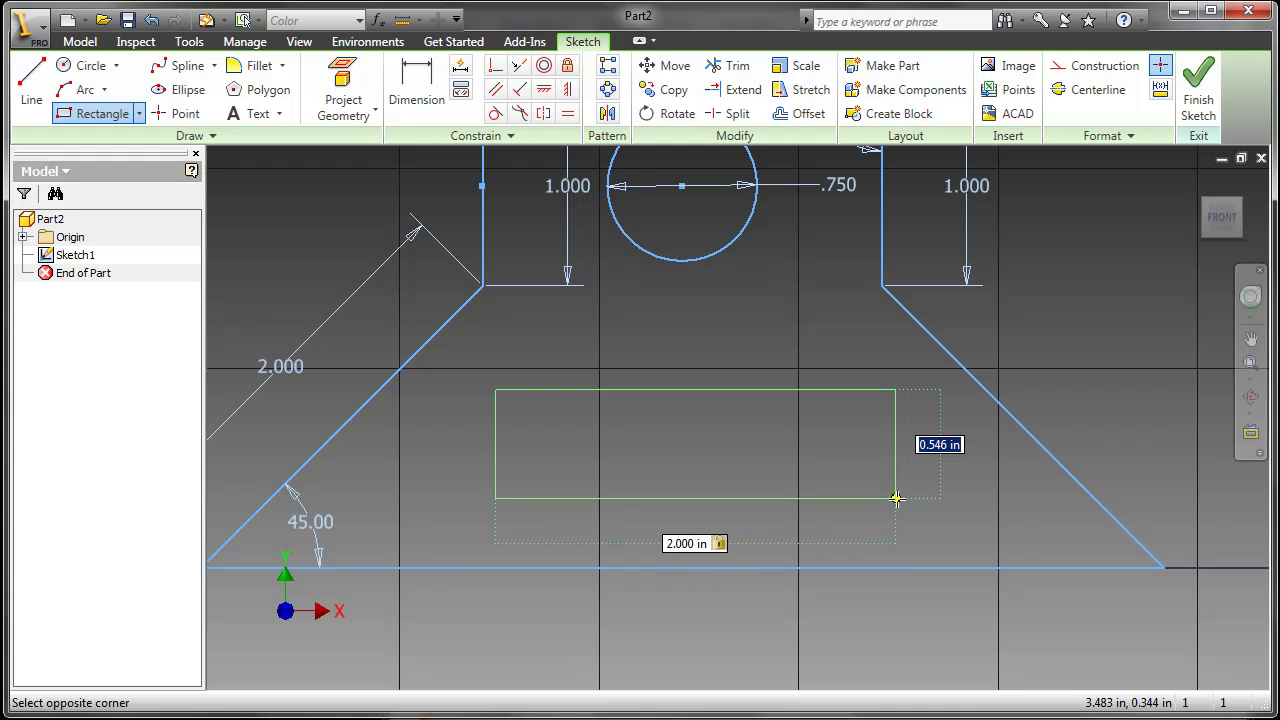
text(Width=)
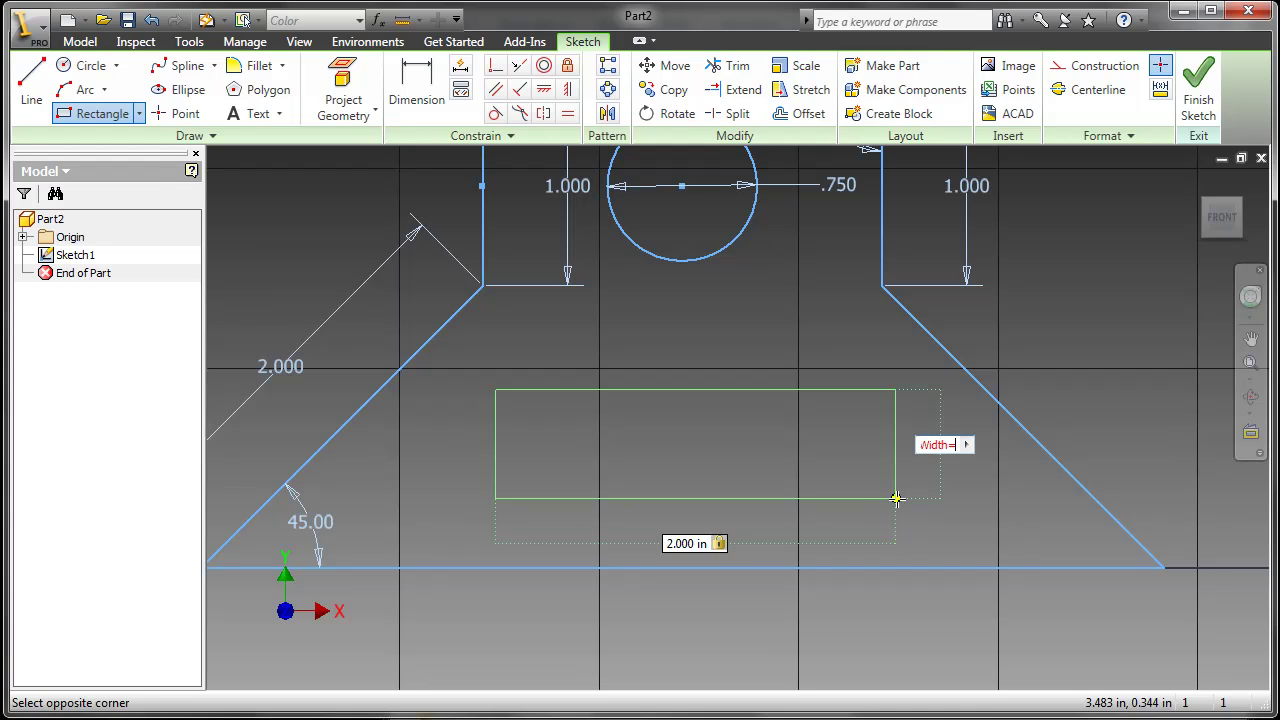
text(50 mm)
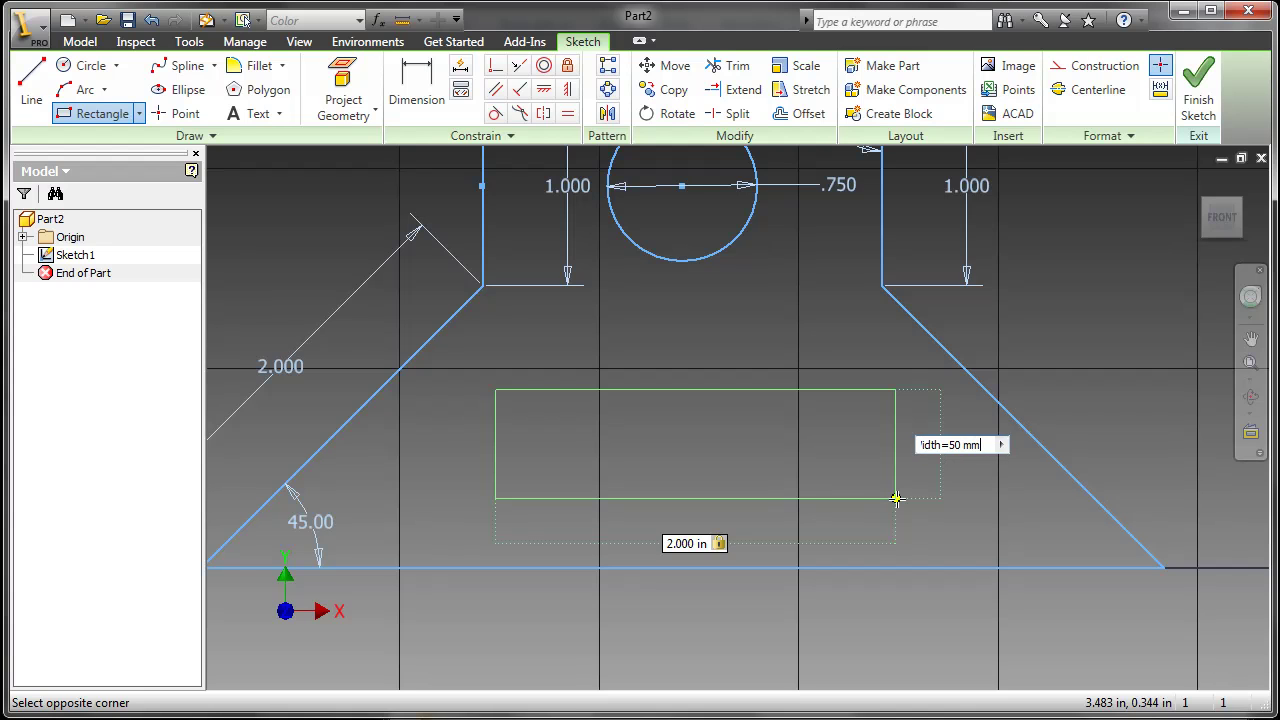
key(Return)
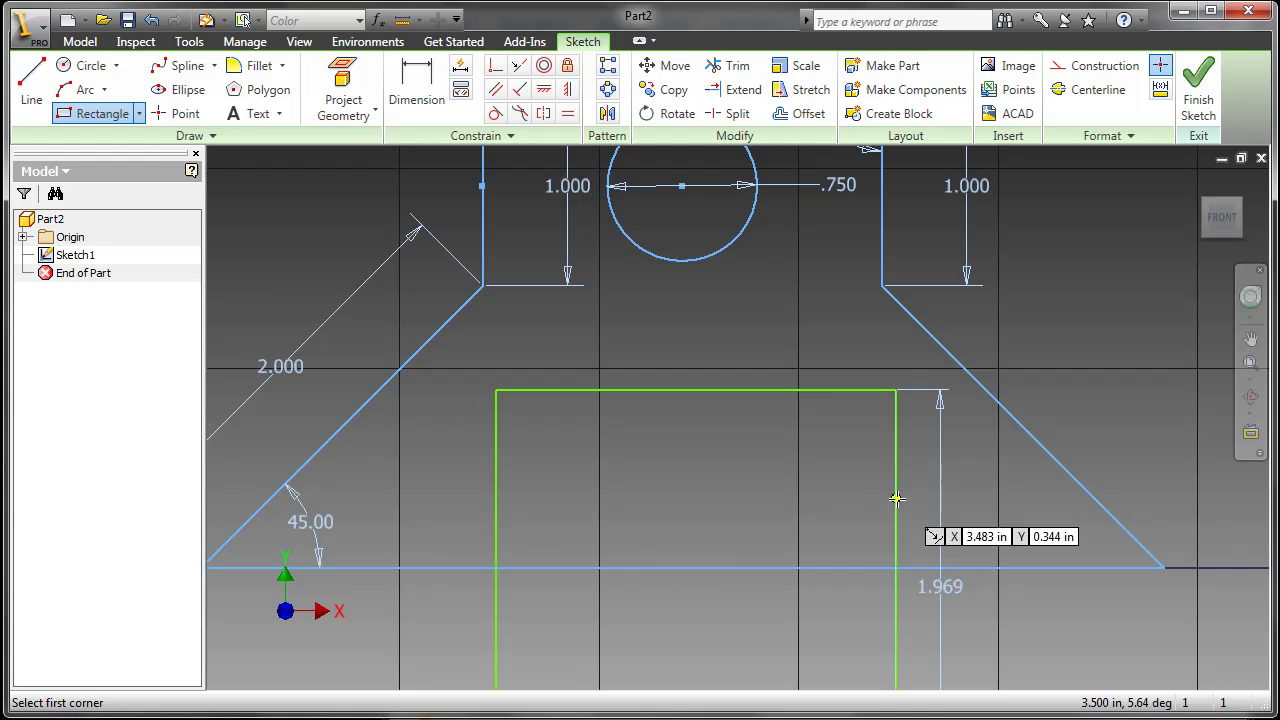
right_click(816, 626)
click(857, 640)
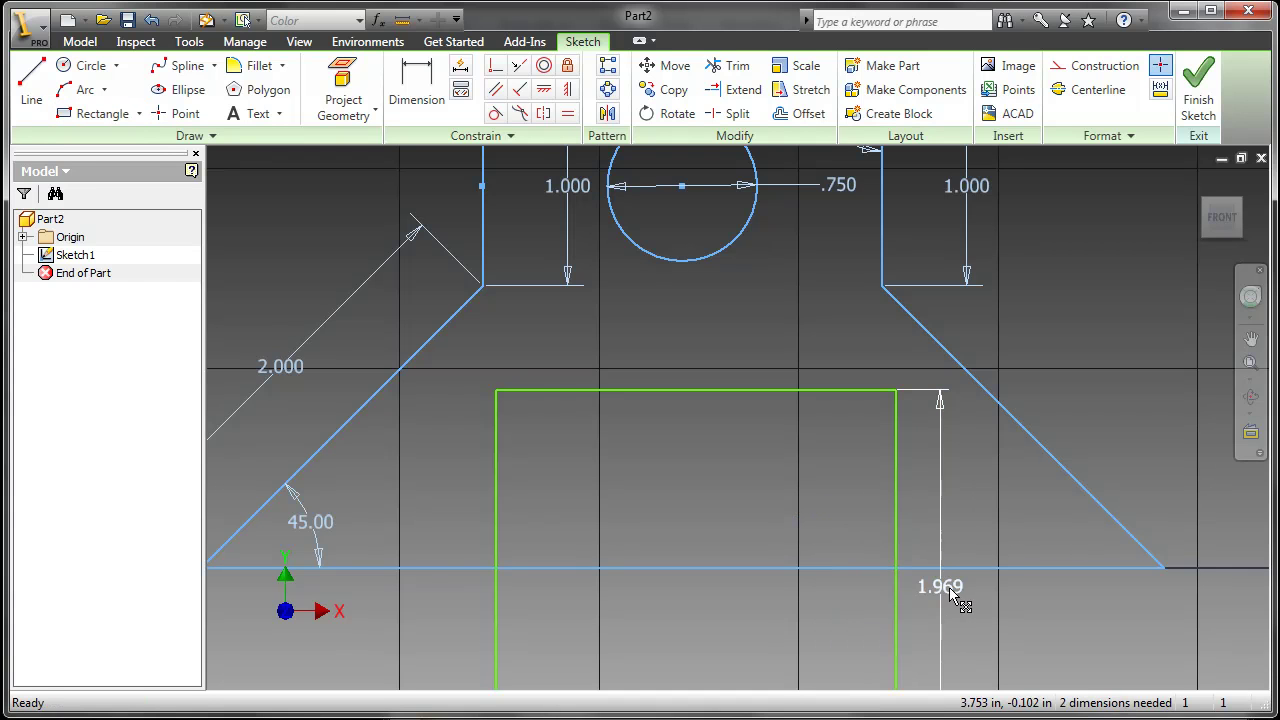
Change the rectangle's Width dimension to 12.5 mm.
double_click(948, 590)
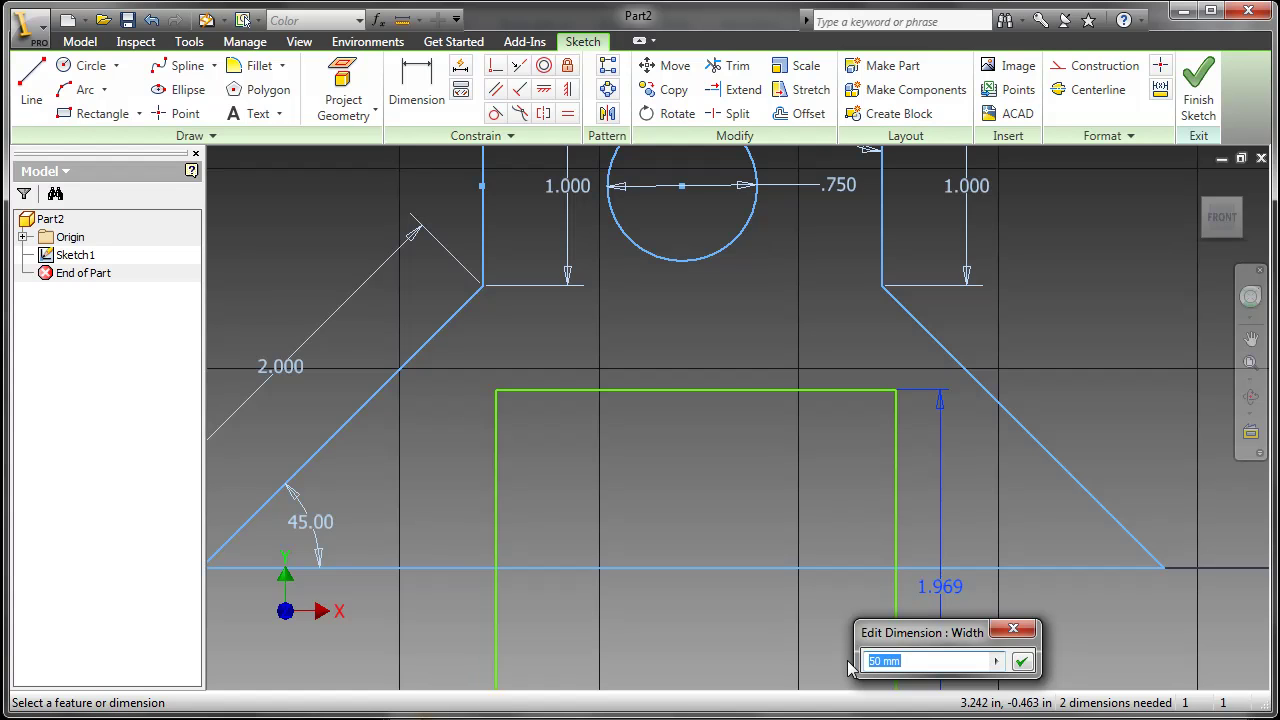
text(12.5 mm)
key(Return)
mouse_move(846, 527)
middle_down()
mouse_move(846, 465)
mouse_move(886, 348)
middle_up()
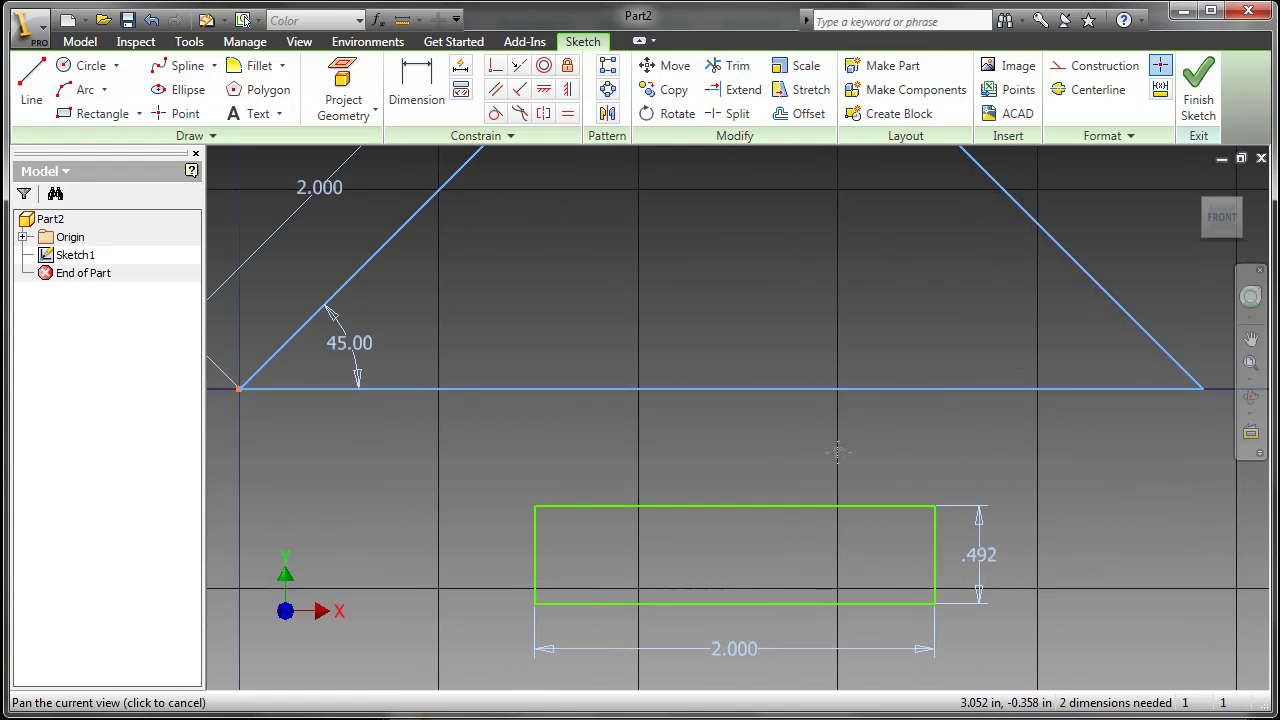
Level the rectangle's left-edge midpoint with the angled line's midpoint.
click(543, 90)
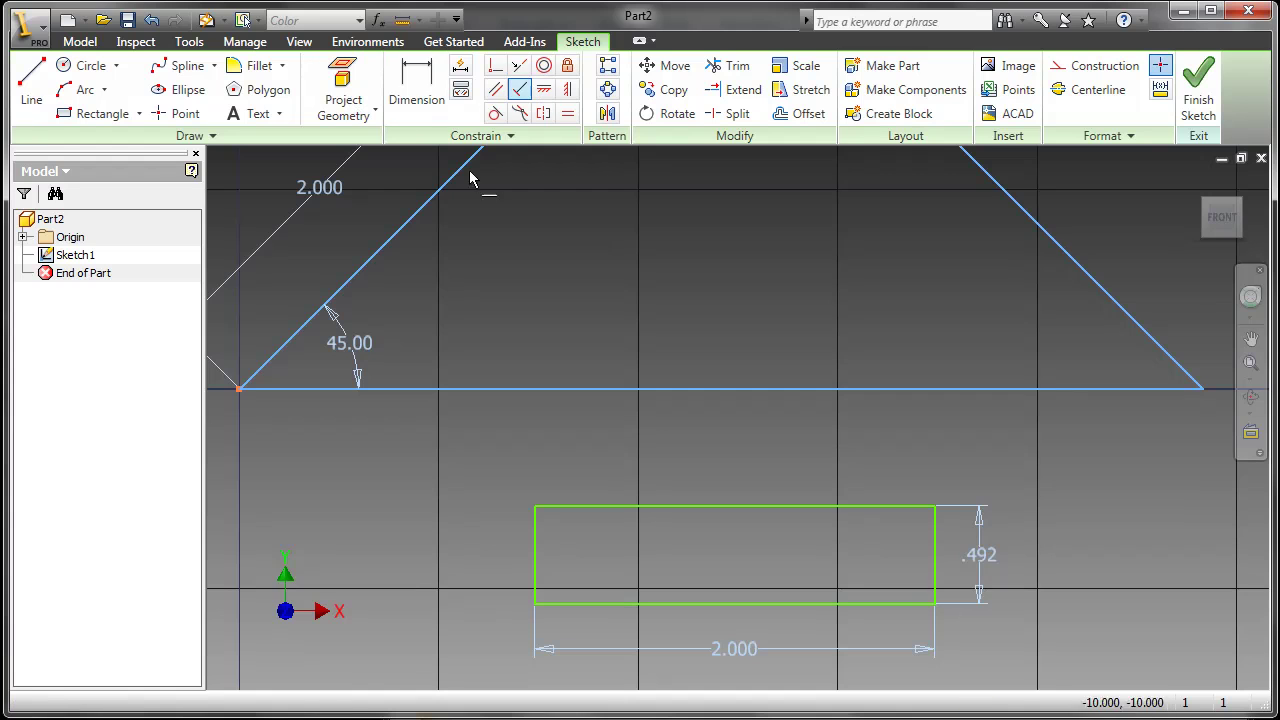
click(380, 248)
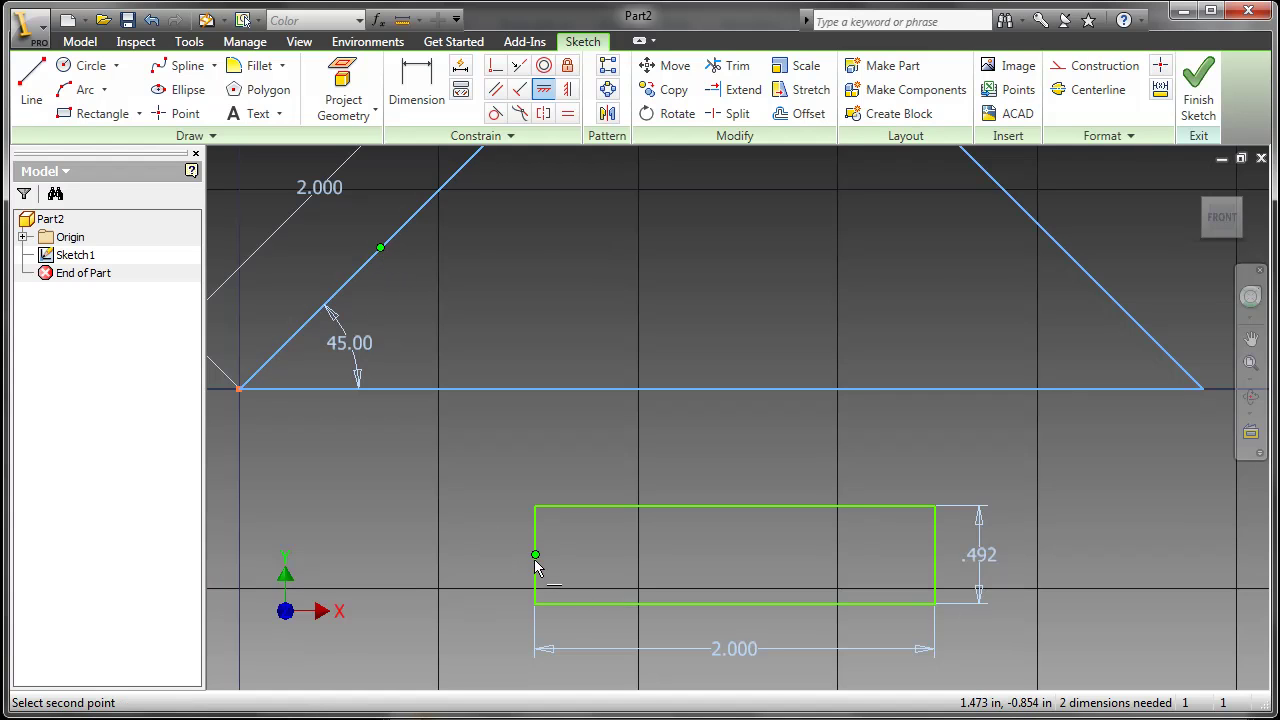
click(536, 557)
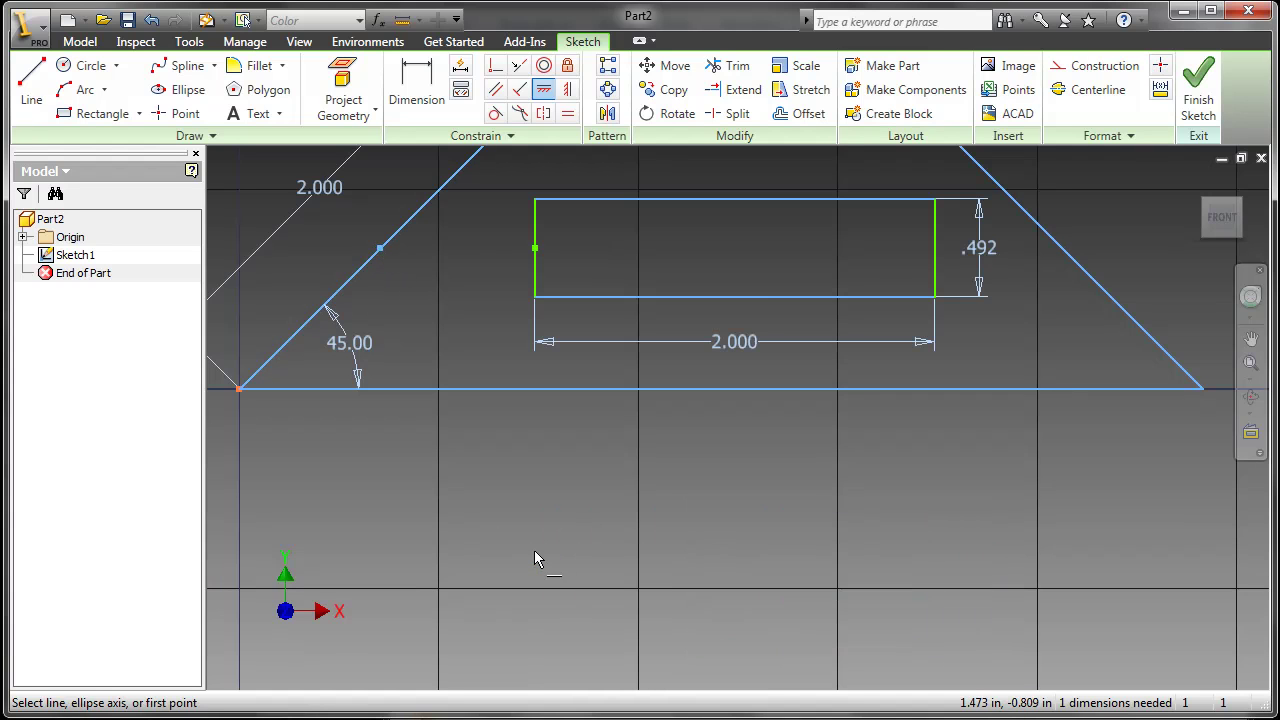
Align the rectangle's bottom-edge midpoint vertically with the base line's midpoint.
click(569, 91)
click(737, 298)
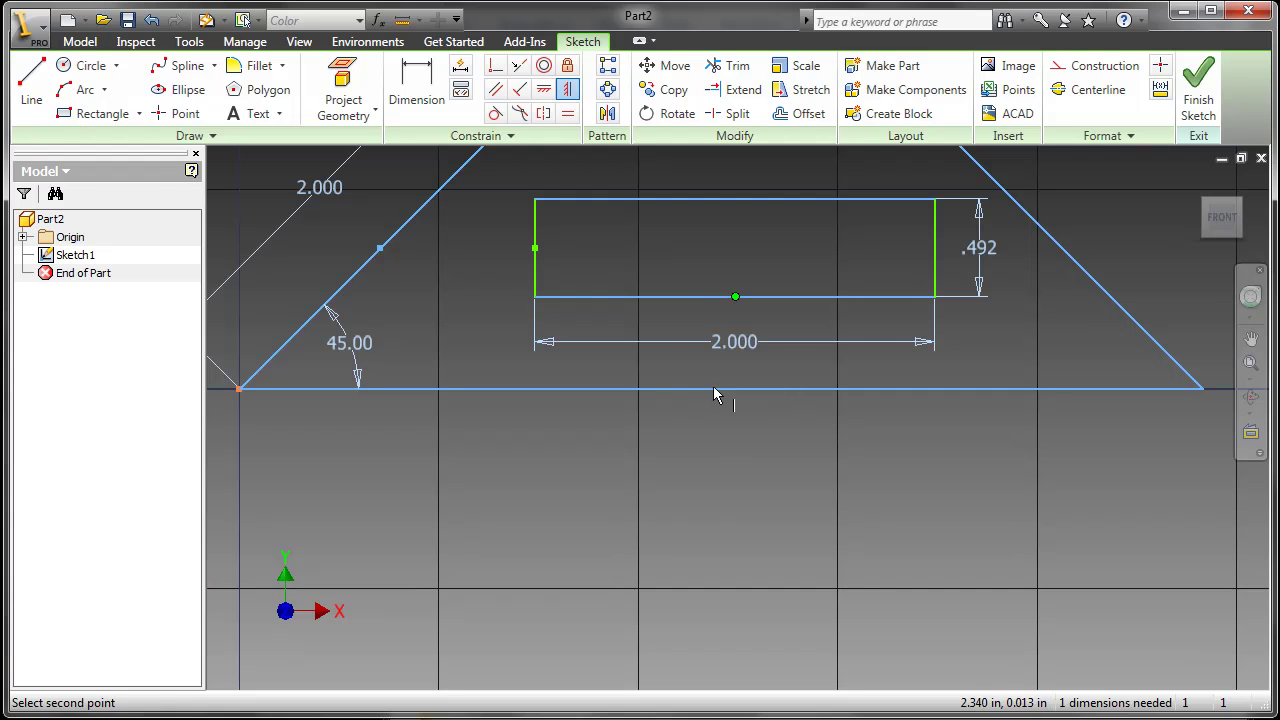
click(721, 389)
key(F2)
drag(794, 340, 786, 541)
right_click(756, 302)
click(786, 316)
Review the model parameters, fit the sketch, and window-select the rectangle with its 2.000 and .492 dimensions.
click(378, 20)
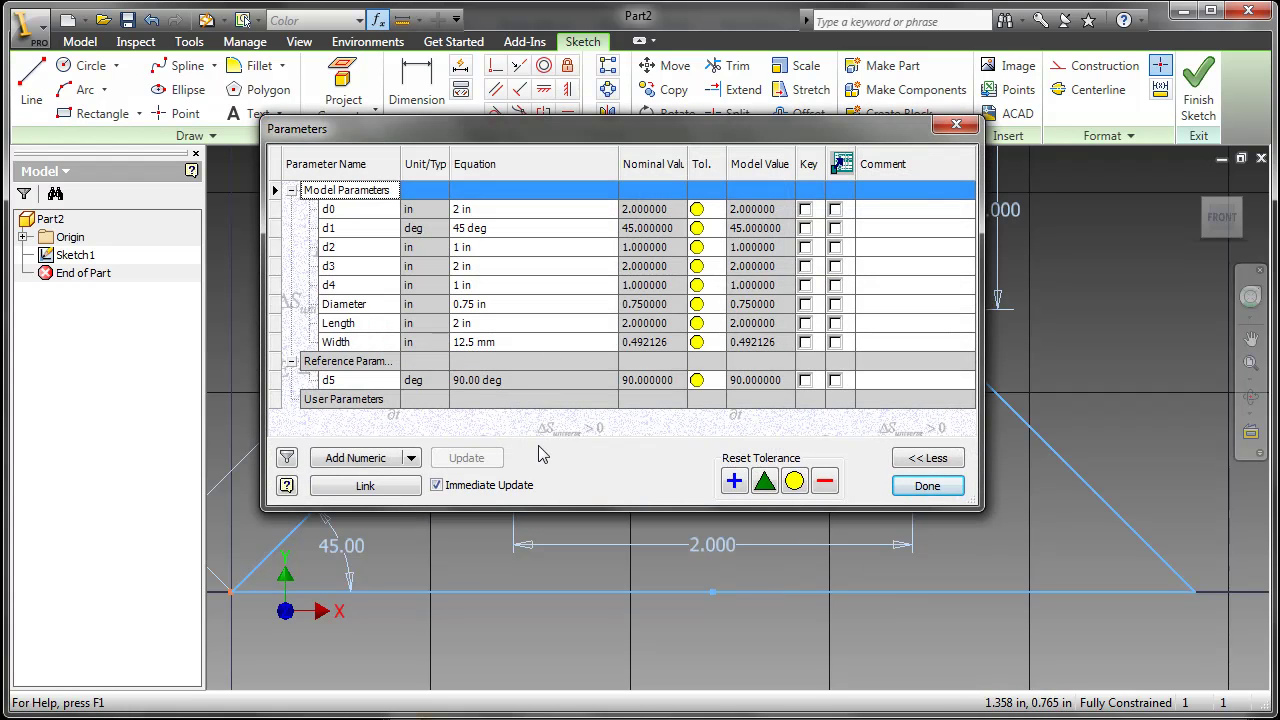
click(922, 487)
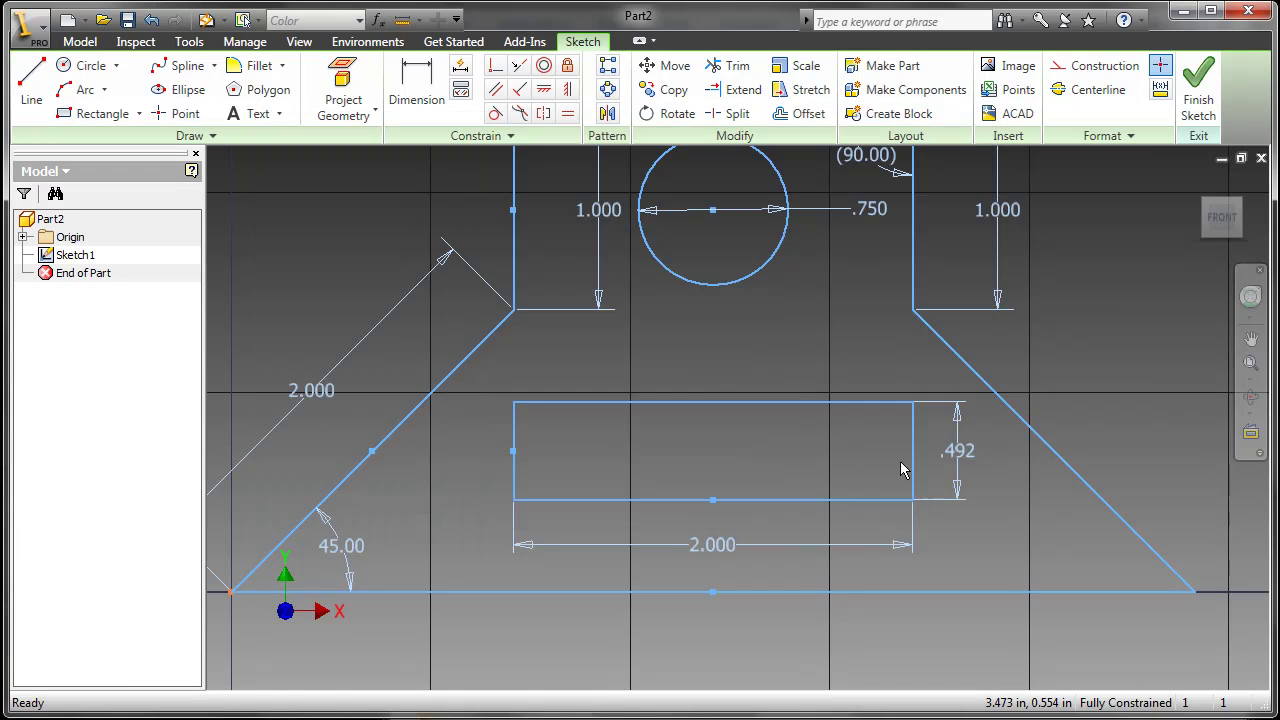
key(Home)
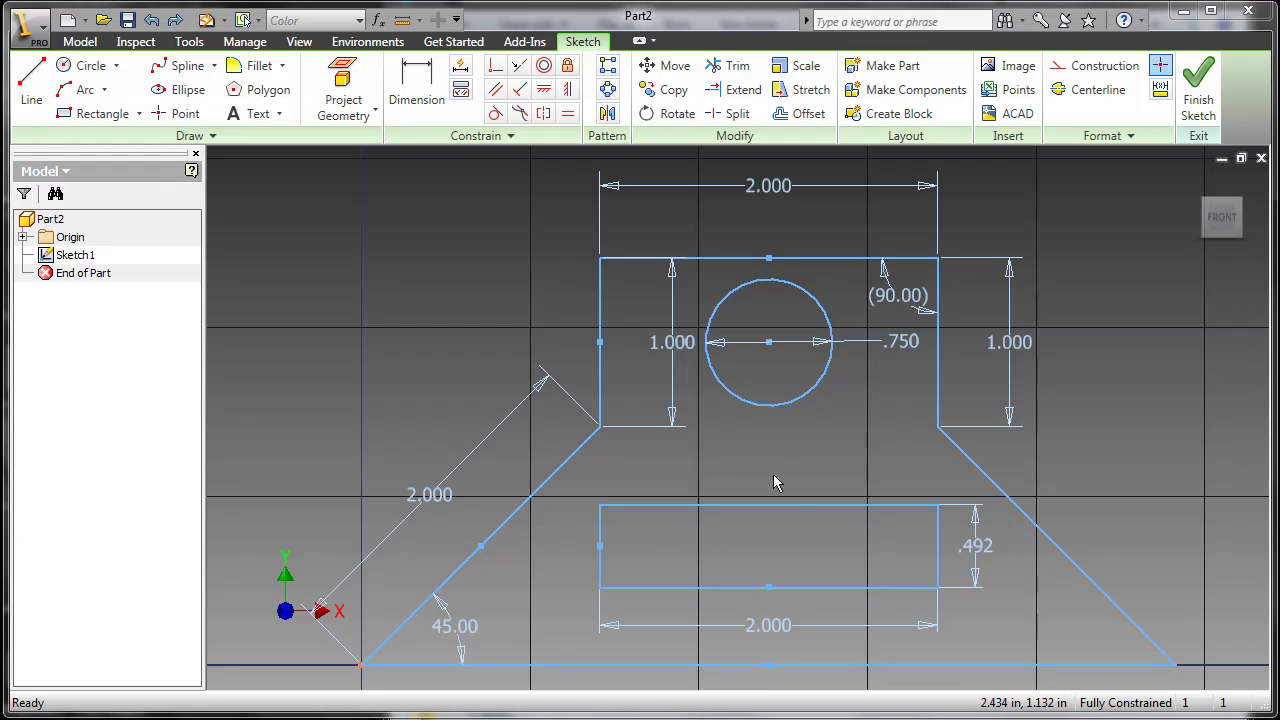
drag(585, 487, 967, 628)
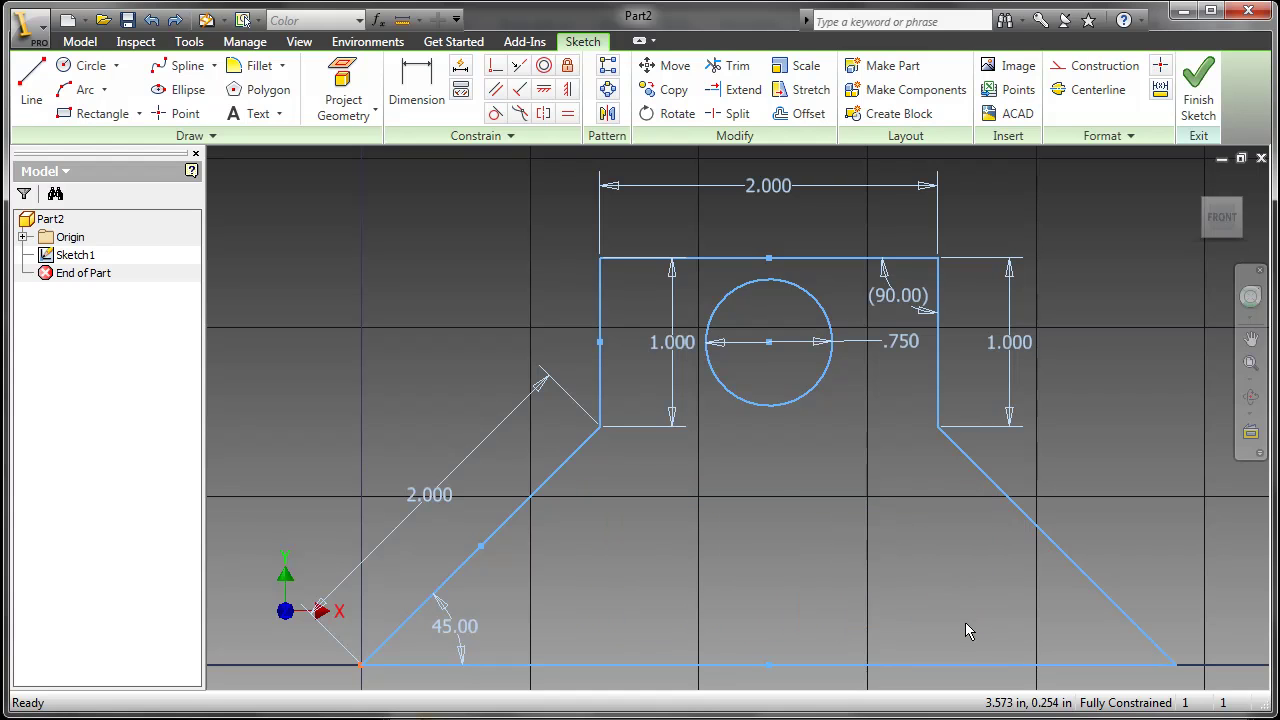
Delete the selected rectangle and draw the slot's upper straight line inside the lower profile.
key(Delete)
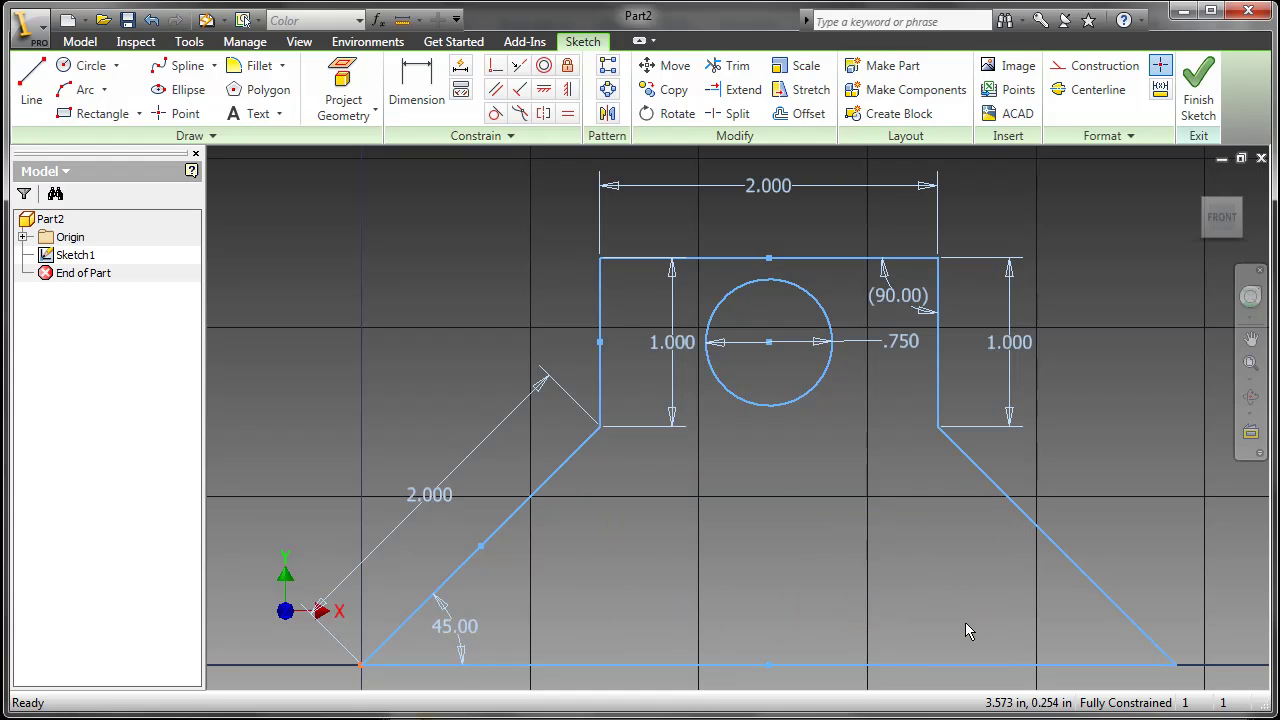
click(32, 84)
click(647, 536)
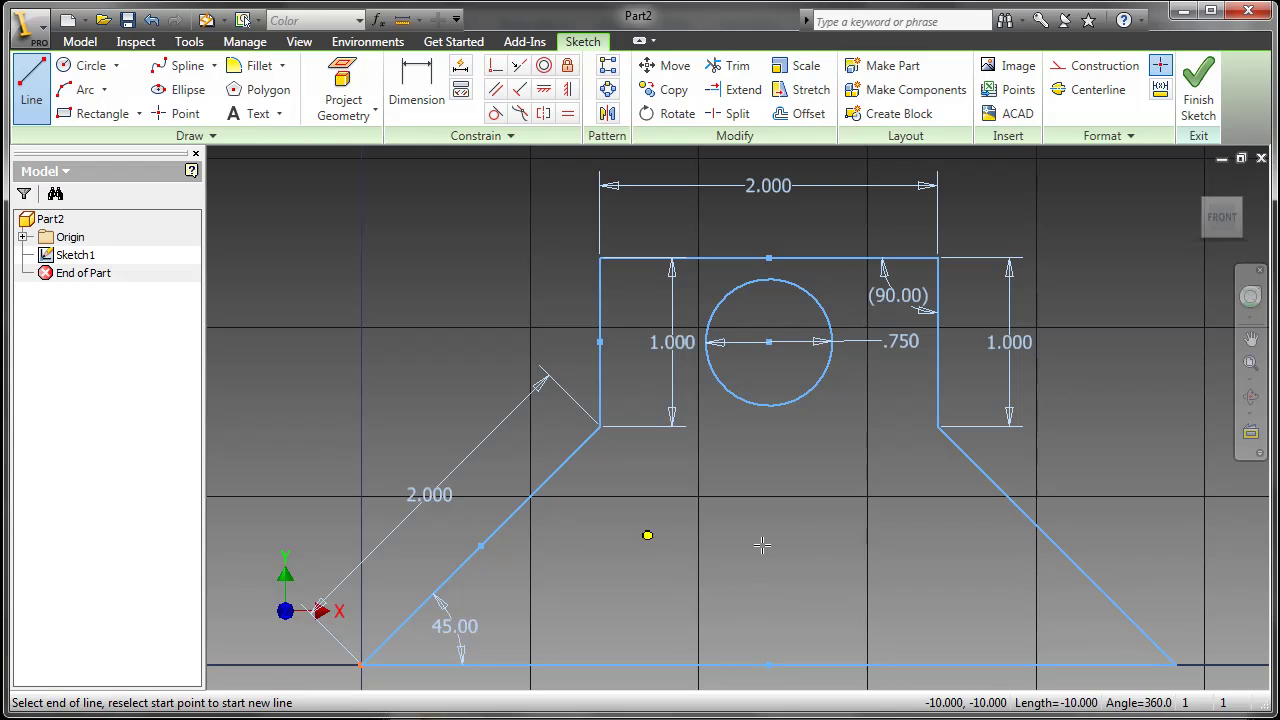
click(903, 535)
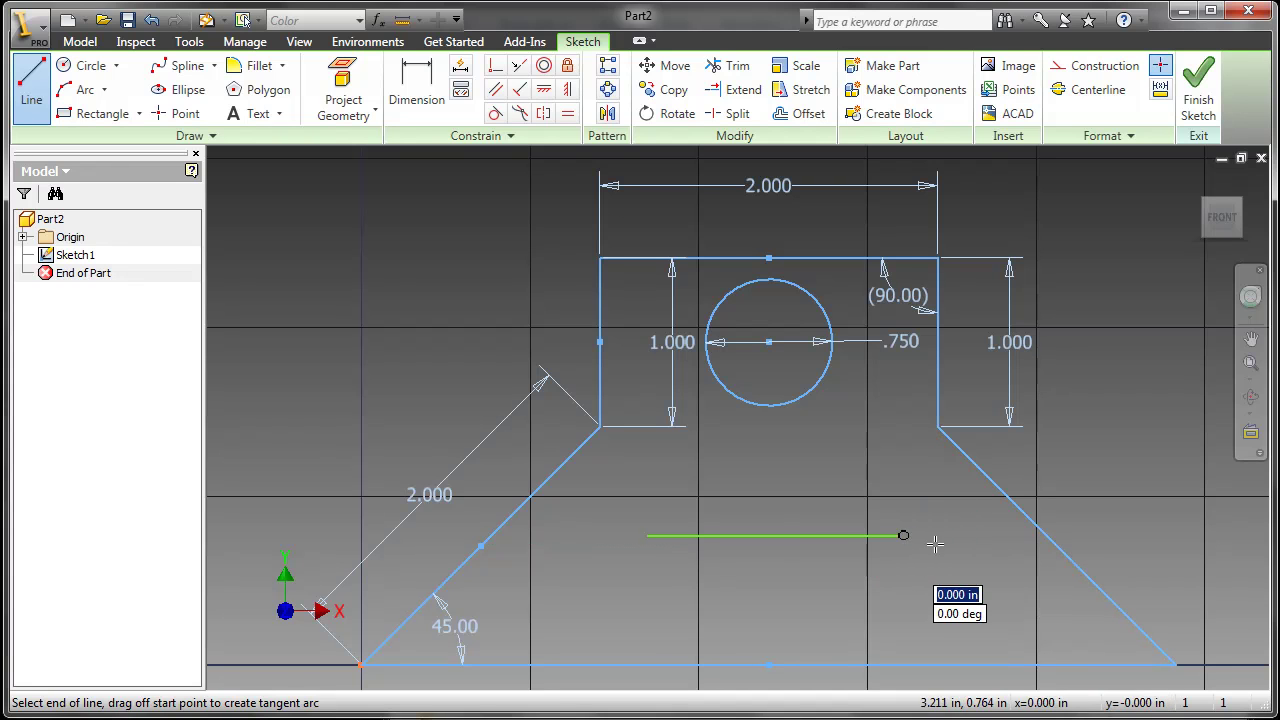
Add a tangent half-circle arc and the lower parallel line, closing the slot back to its start.
drag(903, 535, 903, 612)
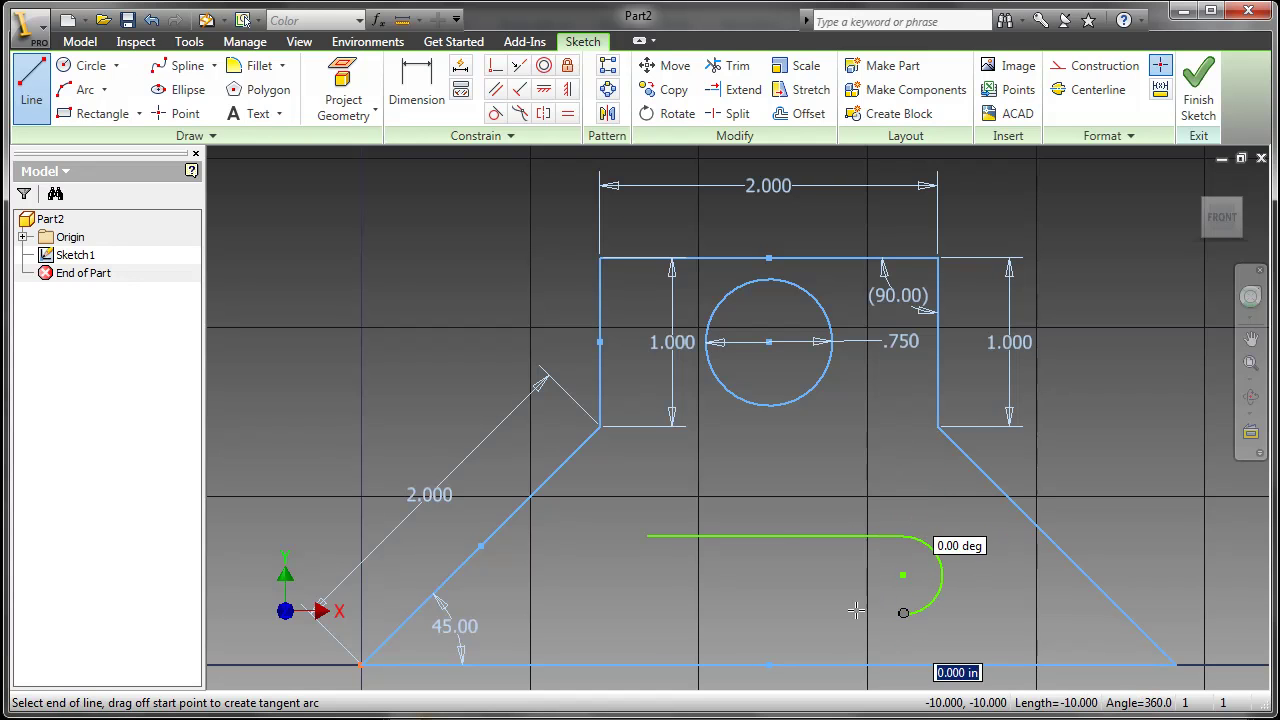
click(648, 613)
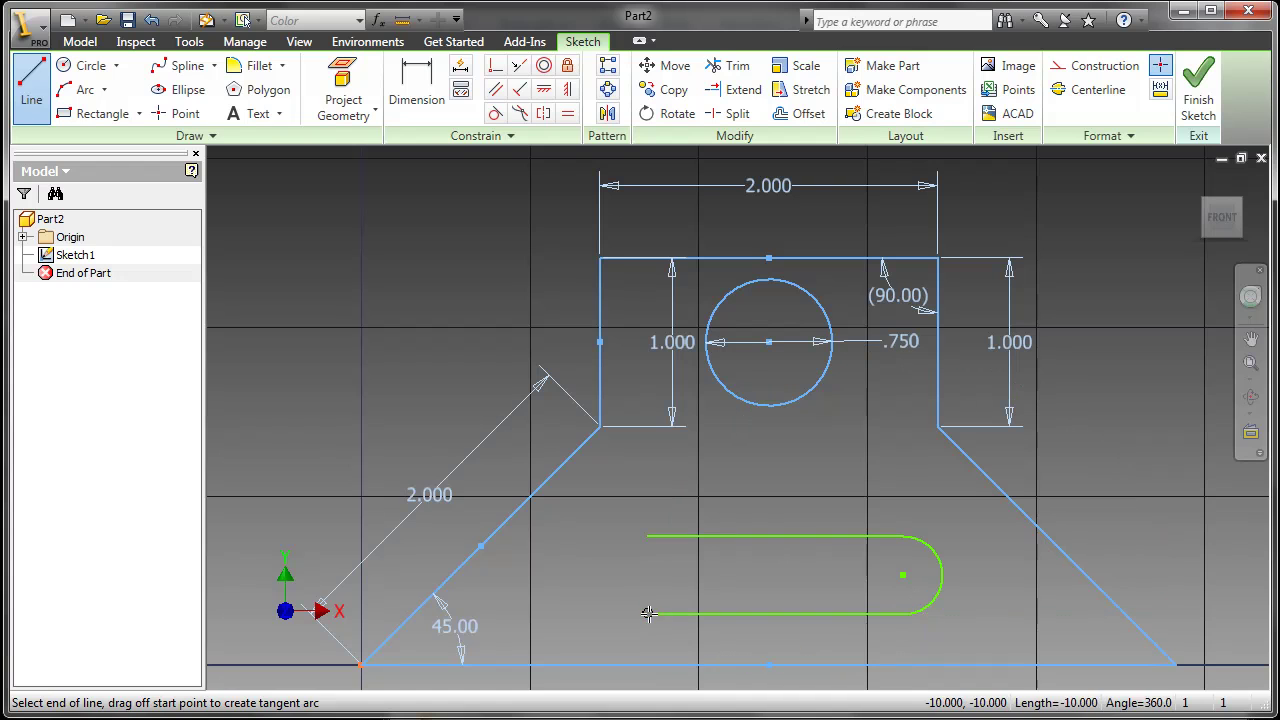
right_click(608, 575)
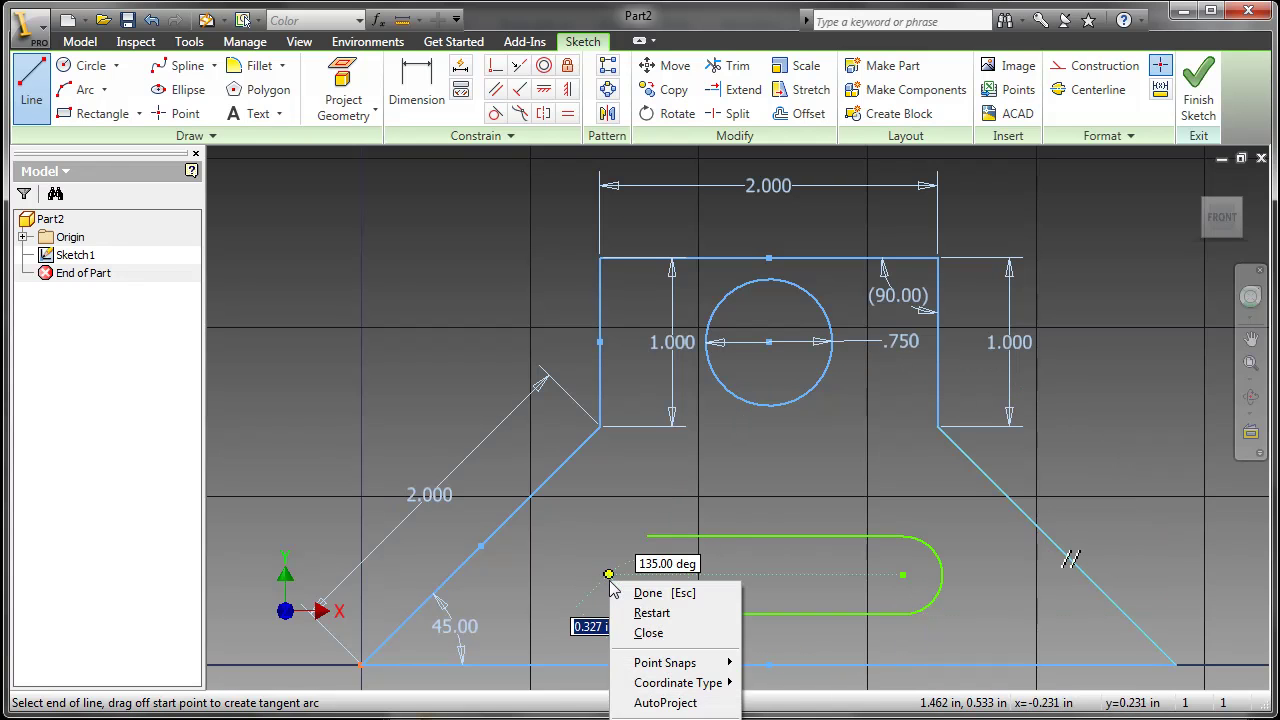
click(659, 635)
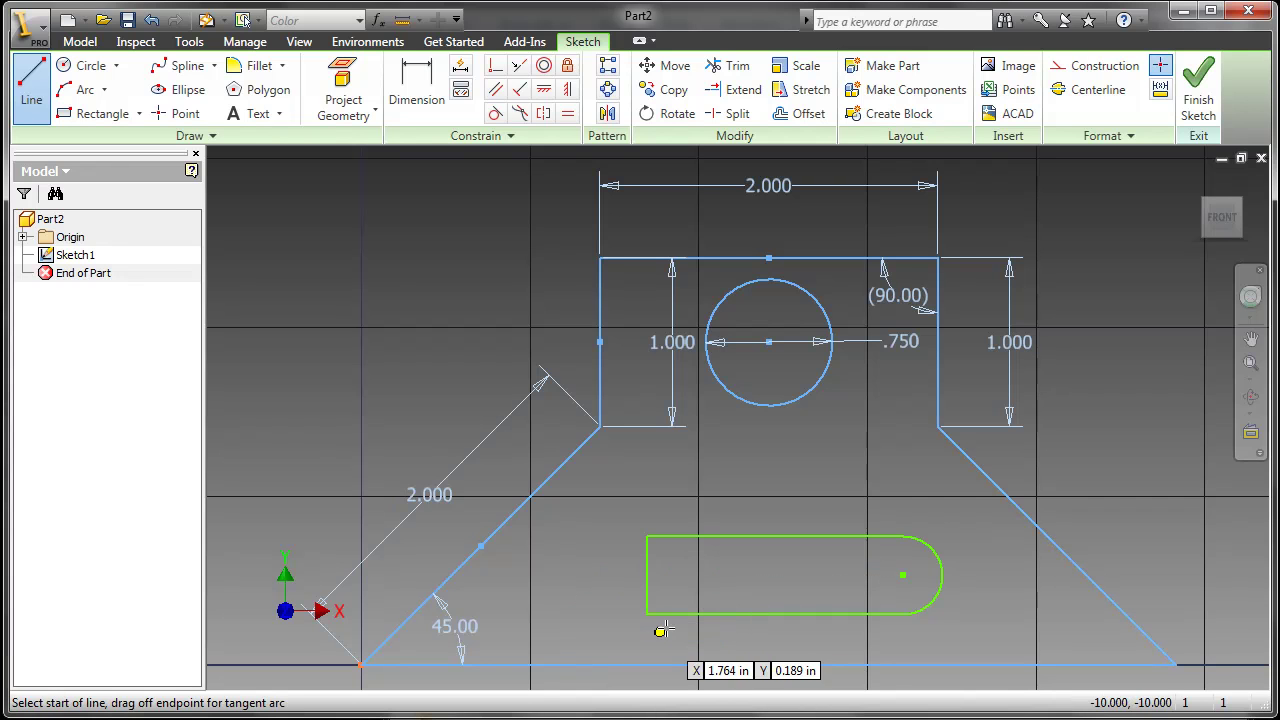
right_click(750, 580)
click(772, 587)
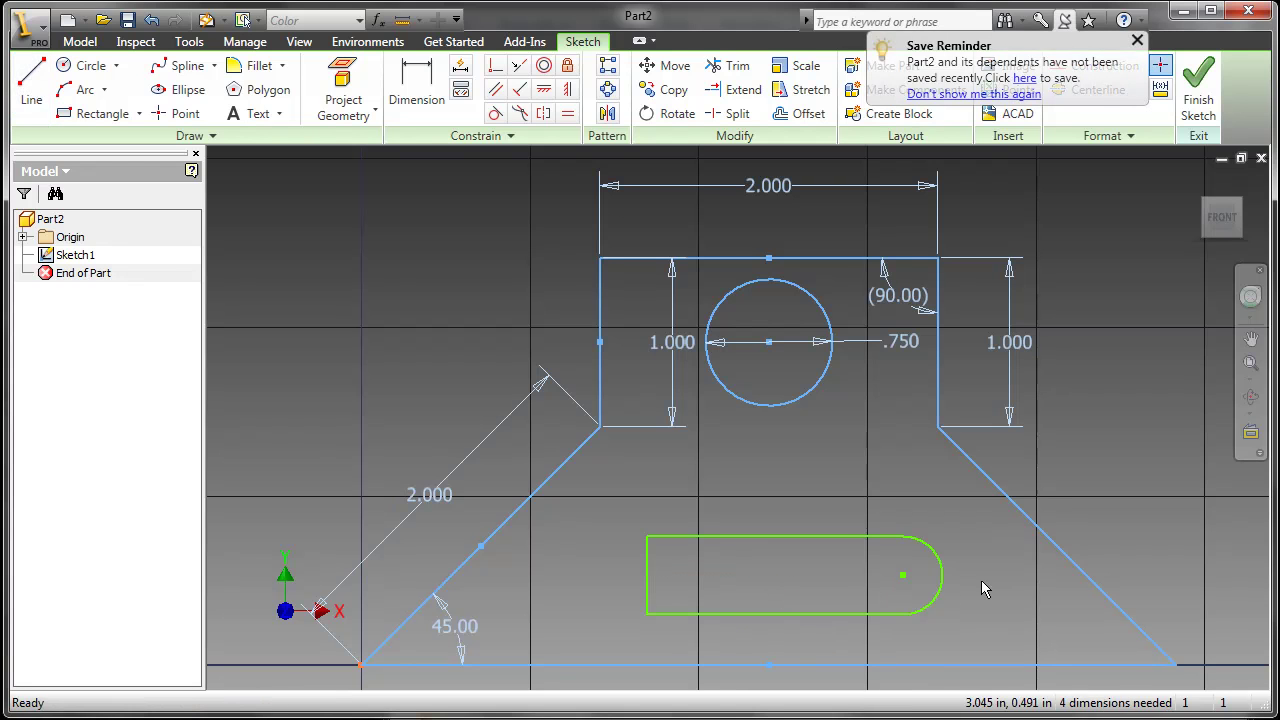